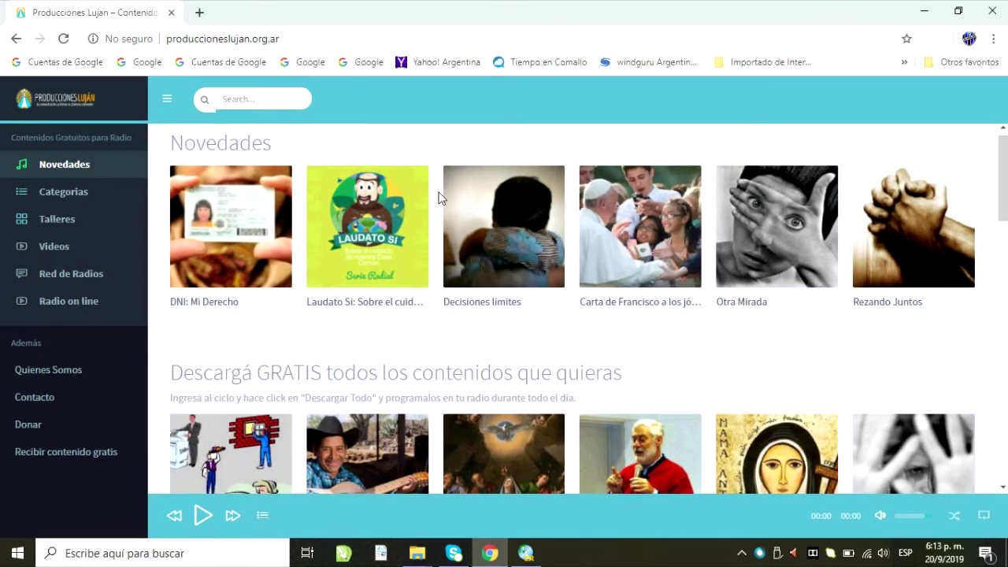
Look through the Novedades content and the Categorias page of the Producciones Luján website
{"action": "scroll", "coordinate": [440, 197], "scroll_direction": "down", "scroll_amount": 4}
{"action": "scroll", "coordinate": [440, 197], "scroll_direction": "down", "scroll_amount": 5}
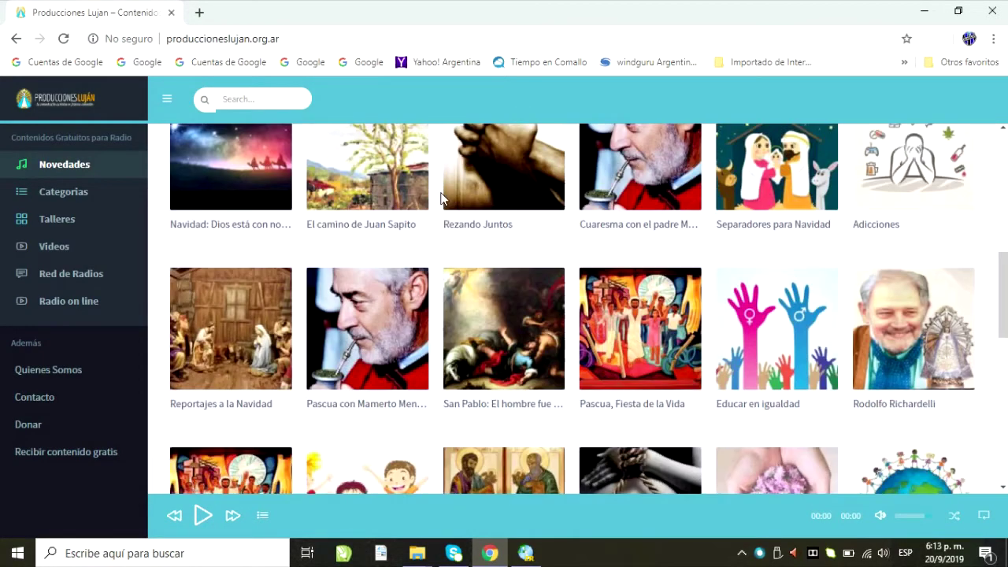
{"action": "scroll", "coordinate": [441, 196], "scroll_direction": "down", "scroll_amount": 5}
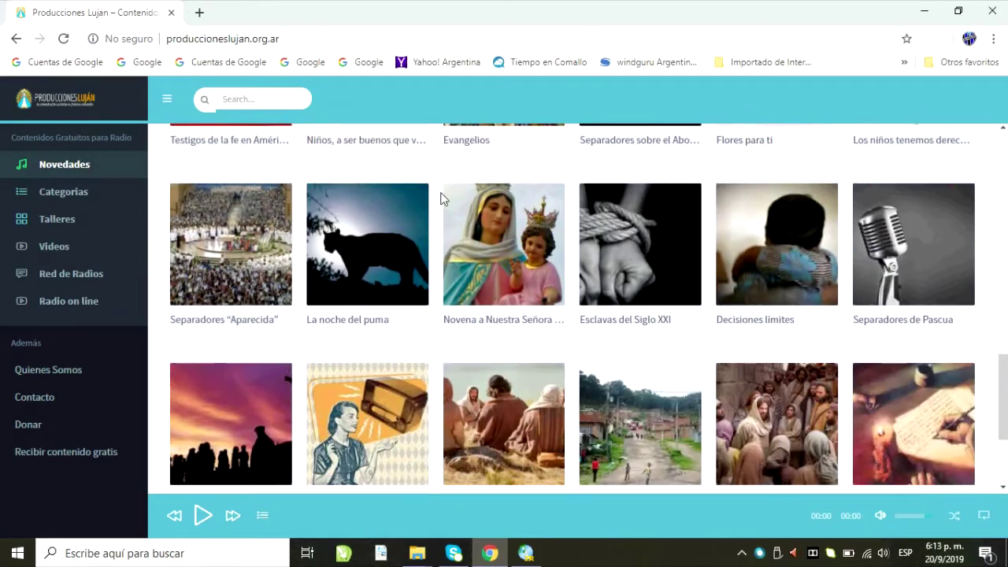
{"action": "scroll", "coordinate": [501, 240], "scroll_direction": "up", "scroll_amount": 10}
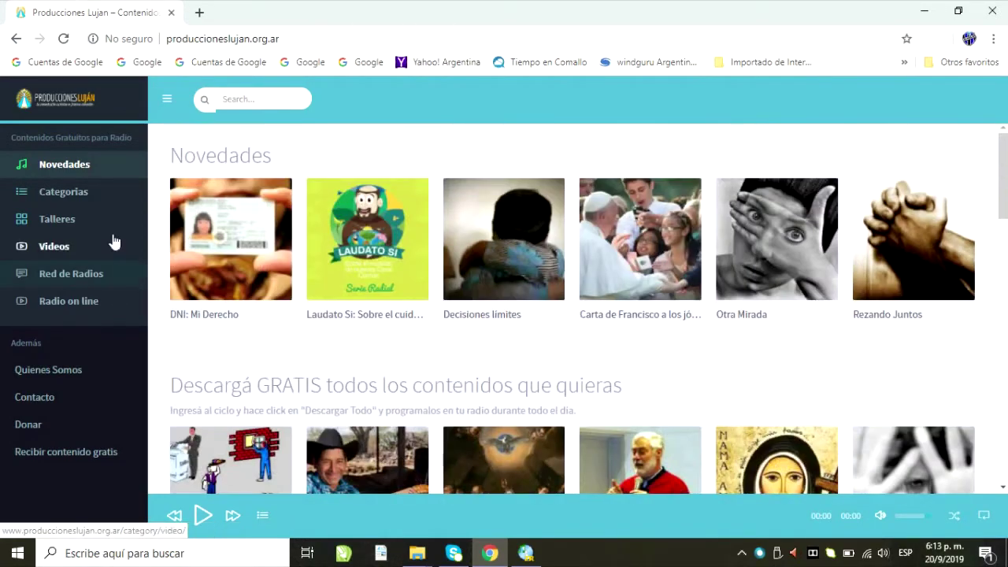
{"action": "left_click", "coordinate": [64, 197]}
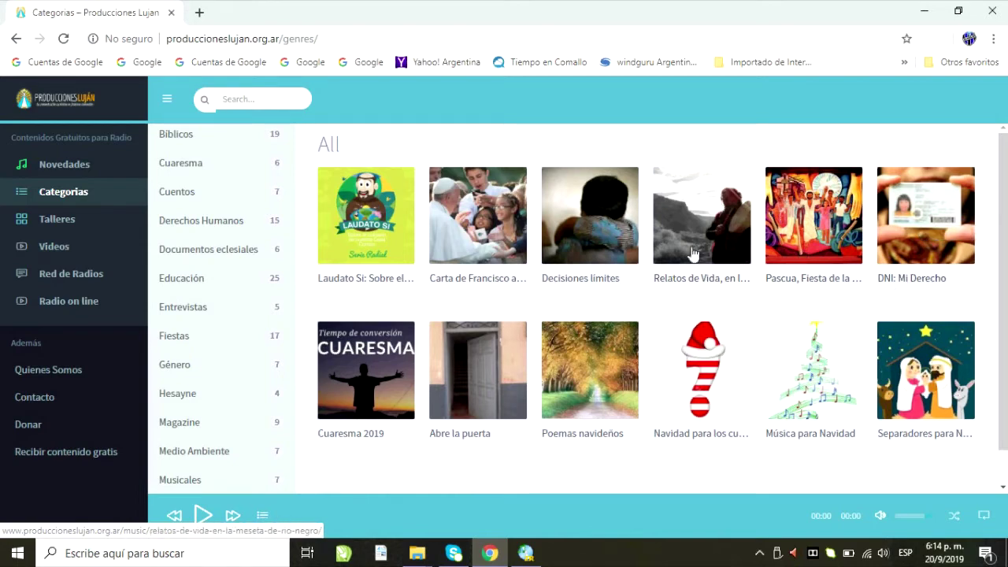
{"action": "scroll", "coordinate": [654, 294], "scroll_direction": "down", "scroll_amount": 1}
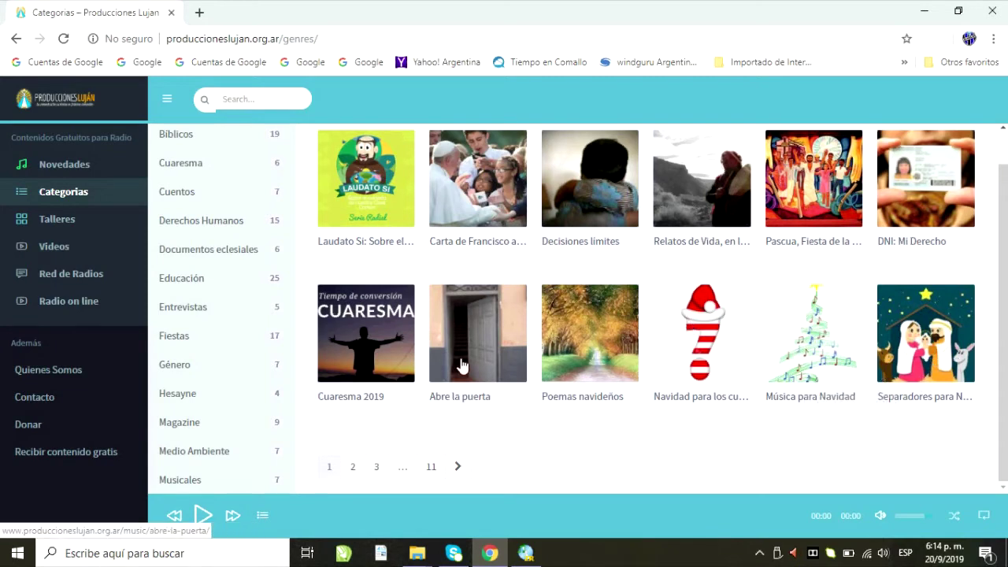
{"action": "scroll", "coordinate": [662, 280], "scroll_direction": "up", "scroll_amount": 1}
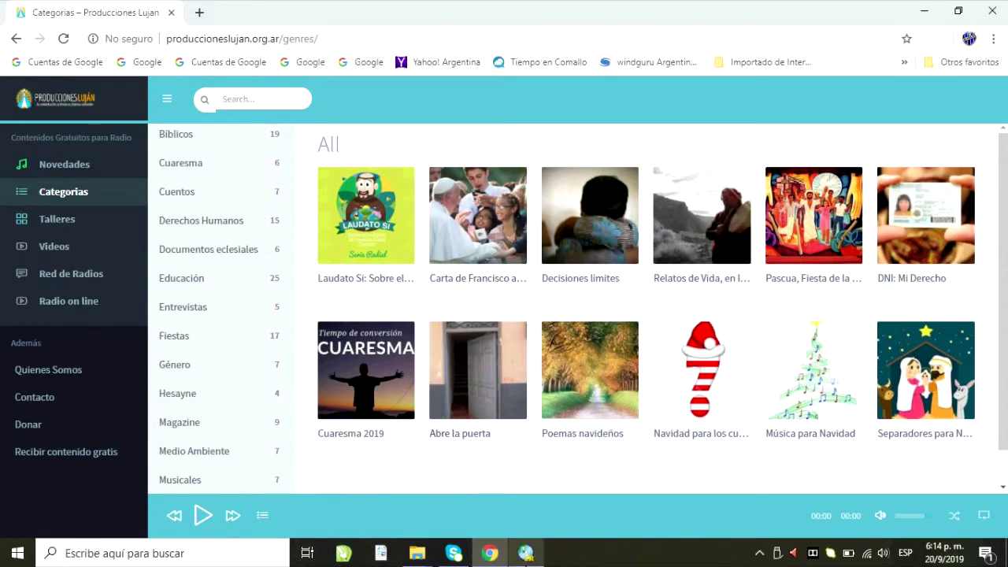
Switch to ZaraRadio and look through the entries of the loaded playlist
{"action": "mouse_move", "coordinate": [525, 556]}
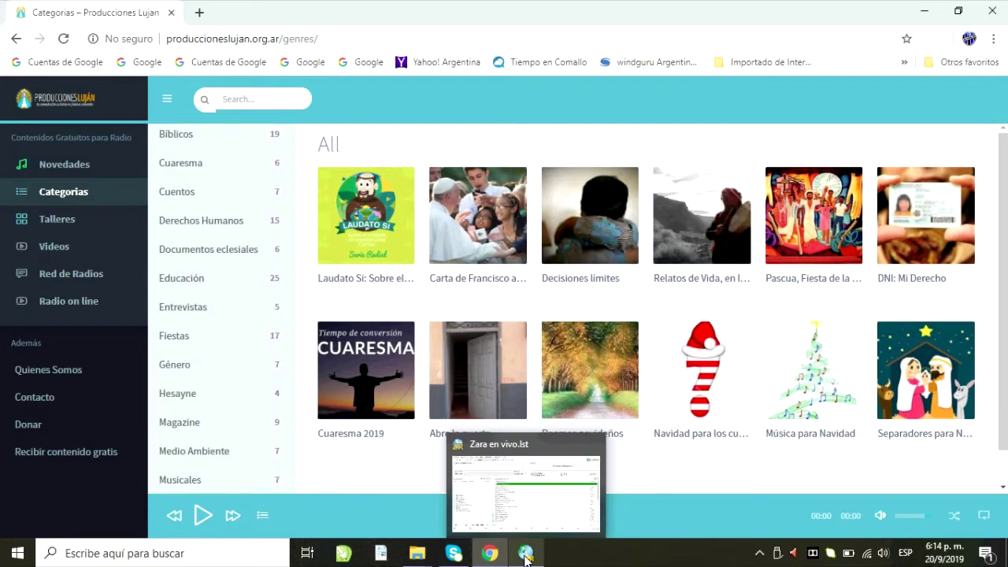
{"action": "left_click", "coordinate": [525, 555]}
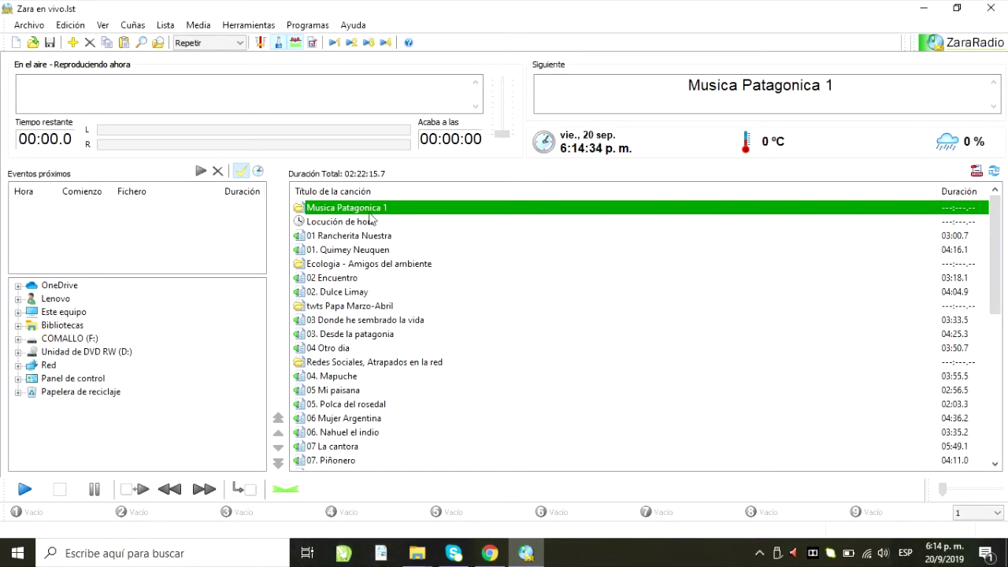
{"action": "scroll", "coordinate": [370, 221], "scroll_direction": "down", "scroll_amount": 9}
{"action": "scroll", "coordinate": [434, 371], "scroll_direction": "up", "scroll_amount": 6}
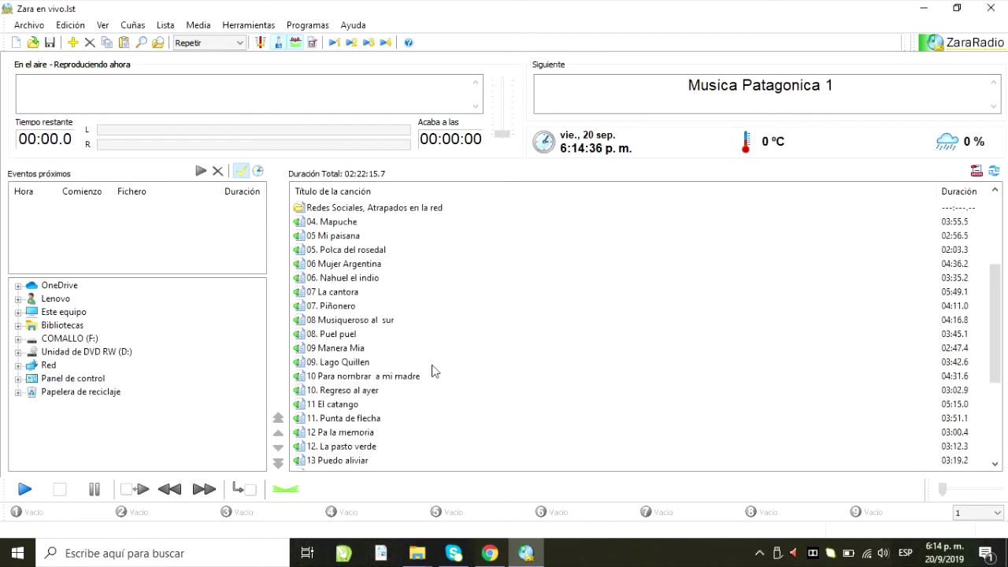
{"action": "scroll", "coordinate": [434, 371], "scroll_direction": "up", "scroll_amount": 4}
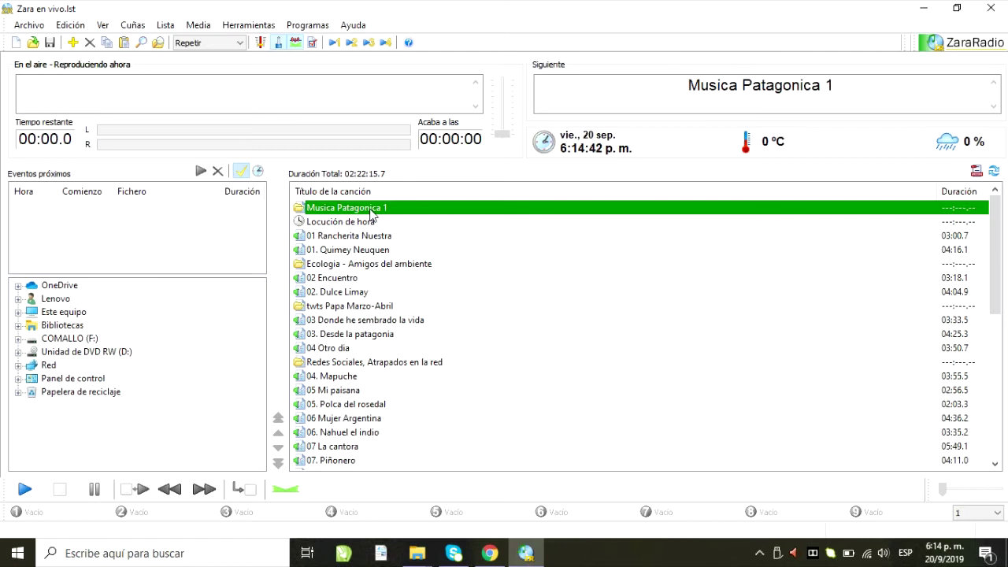
Delete all playlist entries from "01. Quimey Neuquen" through the end of the list
{"action": "left_click", "coordinate": [321, 224]}
{"action": "left_click", "coordinate": [330, 211]}
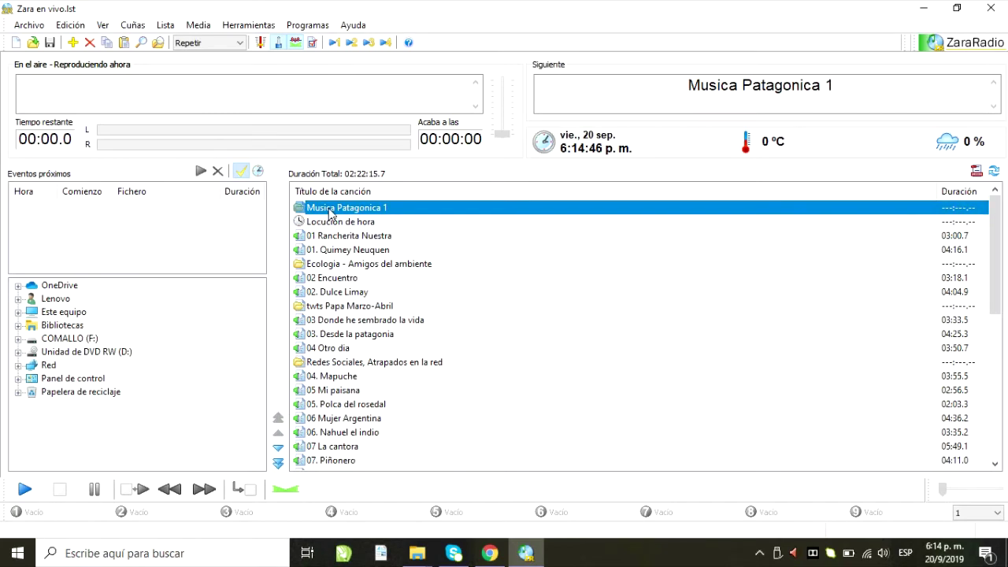
{"action": "key", "text": "Down"}
{"action": "key", "text": "Down"}
{"action": "key", "text": "Down"}
{"action": "key", "text": "shift+Down"}
{"action": "key", "text": "shift+Down"}
{"action": "key", "text": "shift+Down"}
{"action": "key", "text": "shift+Down"}
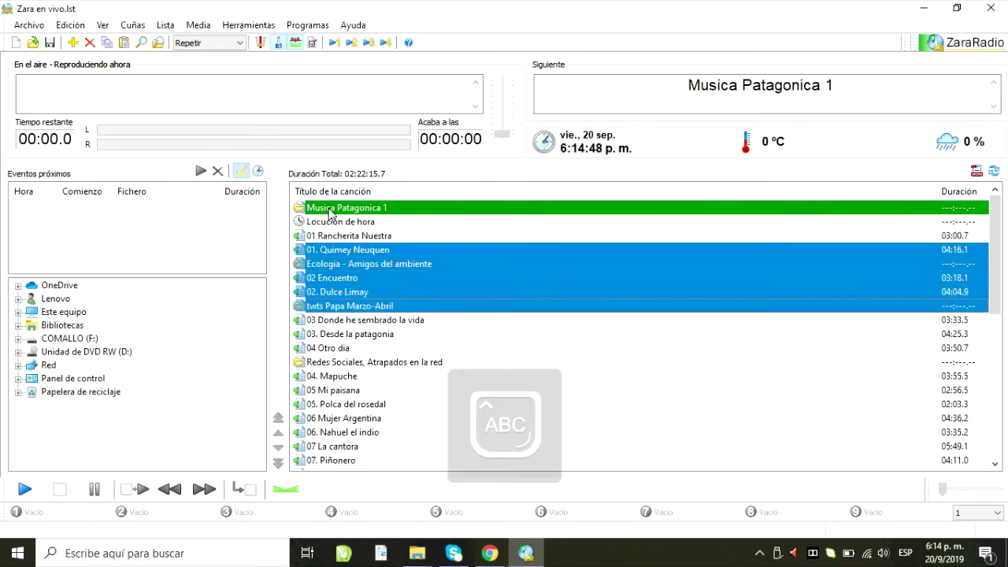
{"action": "key", "text": "shift+End"}
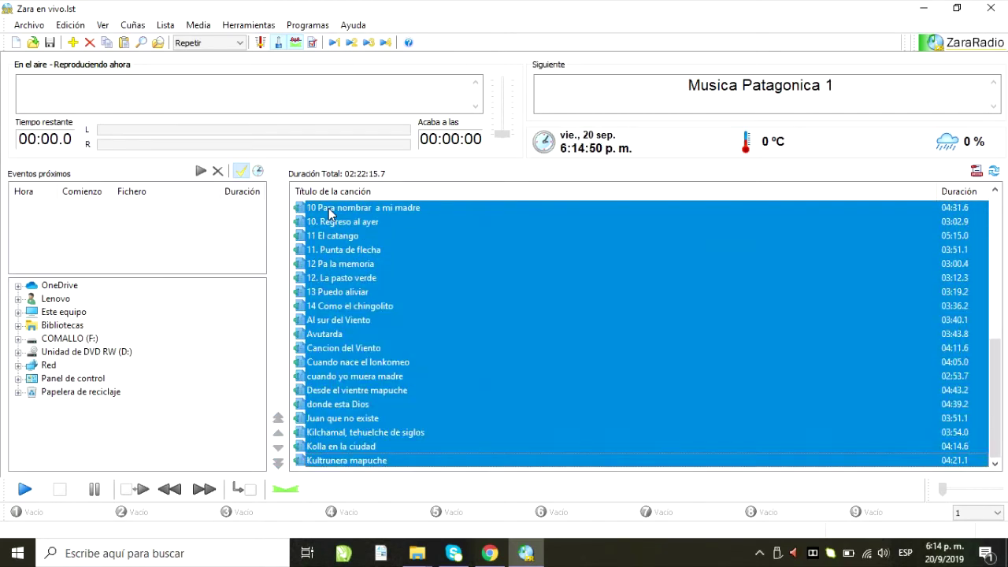
{"action": "right_click", "coordinate": [344, 253]}
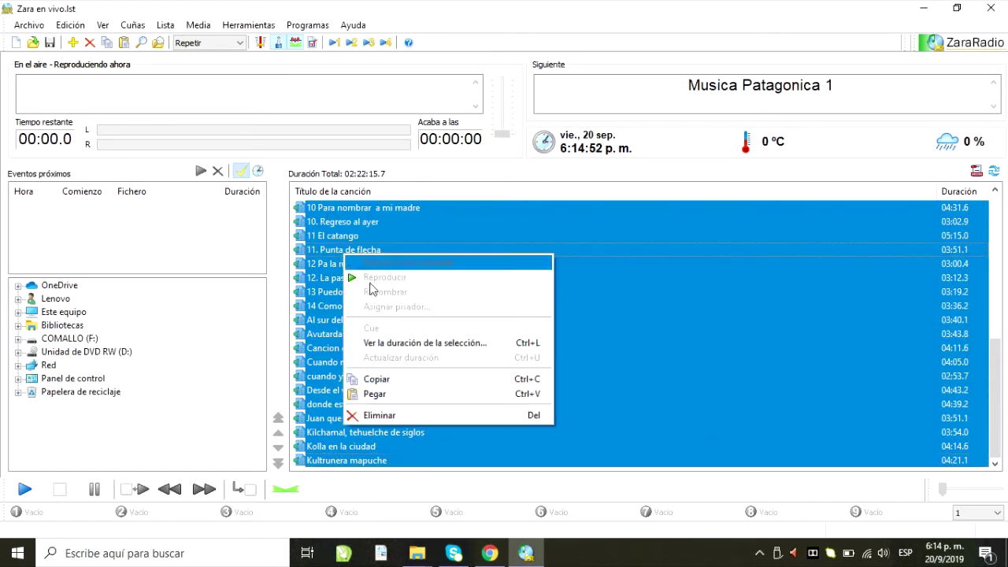
{"action": "left_click", "coordinate": [402, 417]}
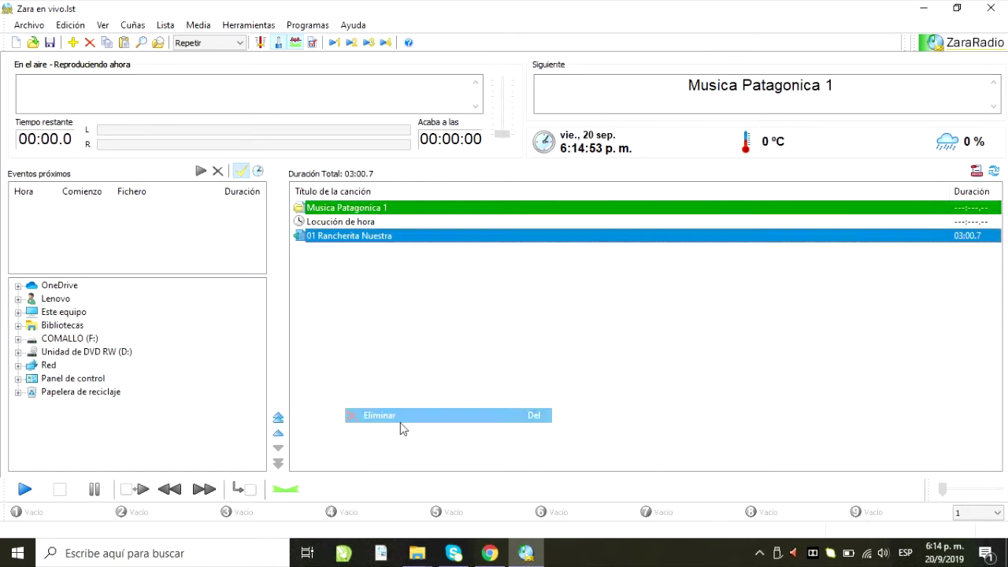
Delete the remaining Musica Patagonica 1, Locución de hora and 01 Rancherita Nuestra entries to empty the playlist
{"action": "right_click", "coordinate": [331, 210]}
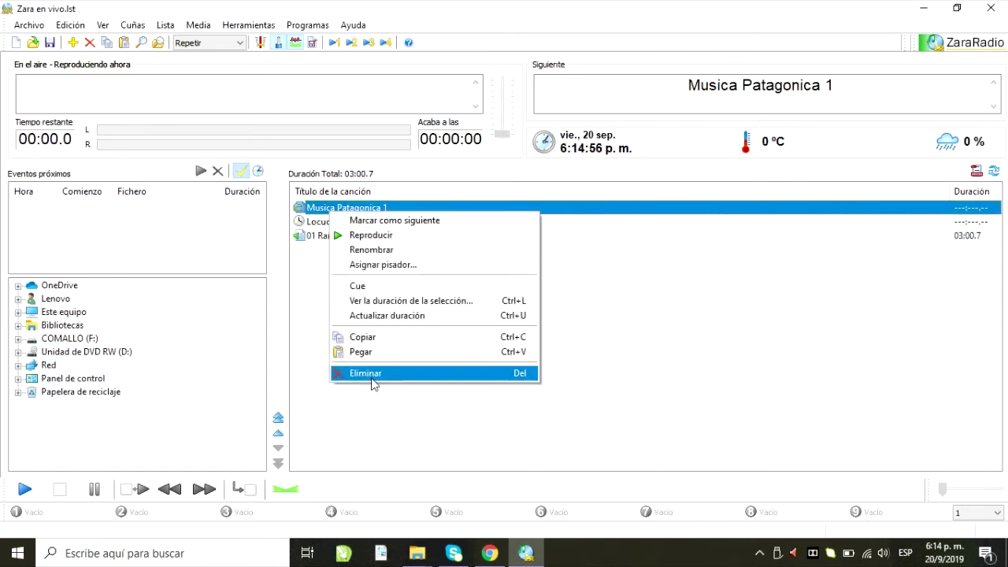
{"action": "left_click", "coordinate": [376, 374]}
{"action": "right_click", "coordinate": [343, 209]}
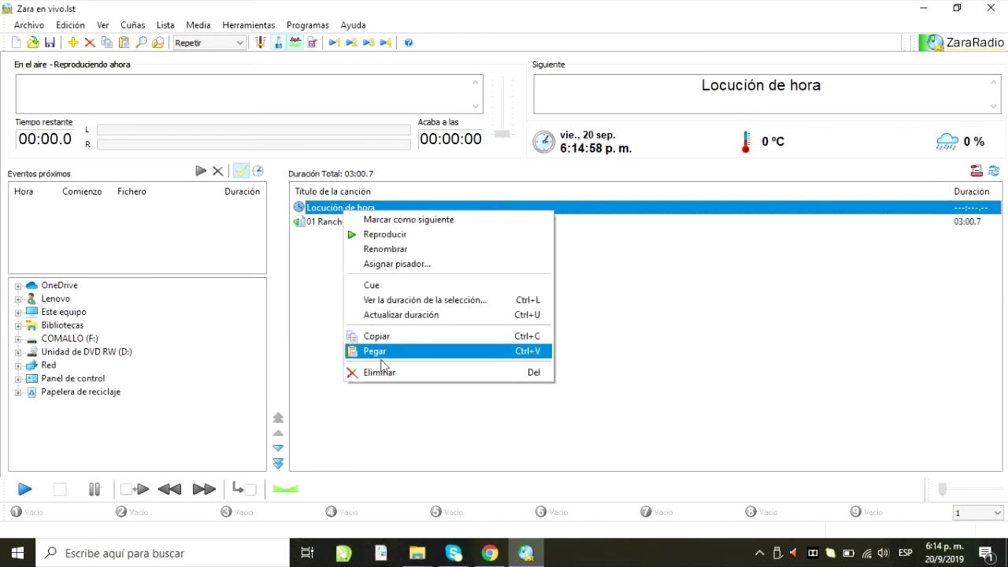
{"action": "left_click", "coordinate": [384, 375]}
{"action": "right_click", "coordinate": [330, 214]}
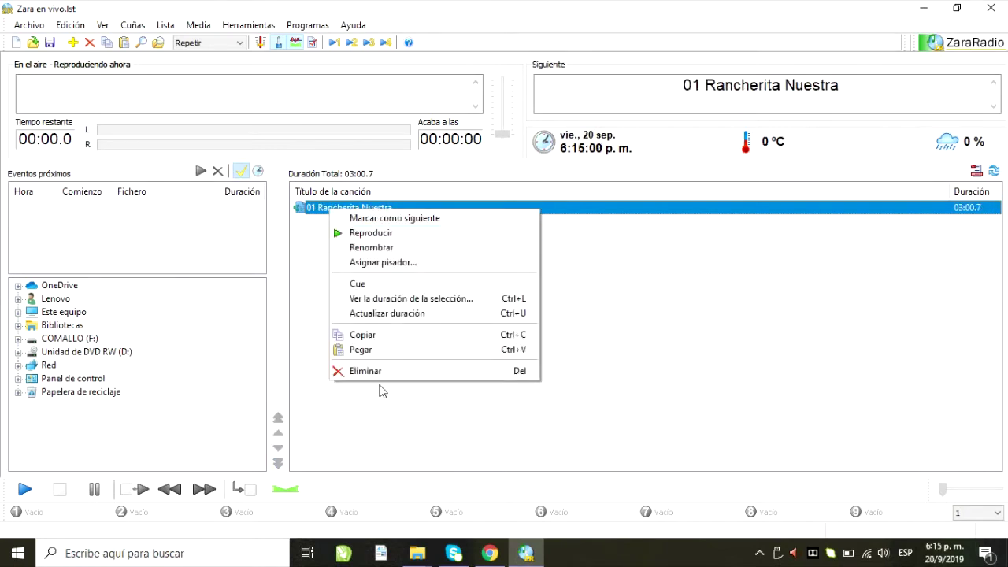
{"action": "left_click", "coordinate": [383, 375]}
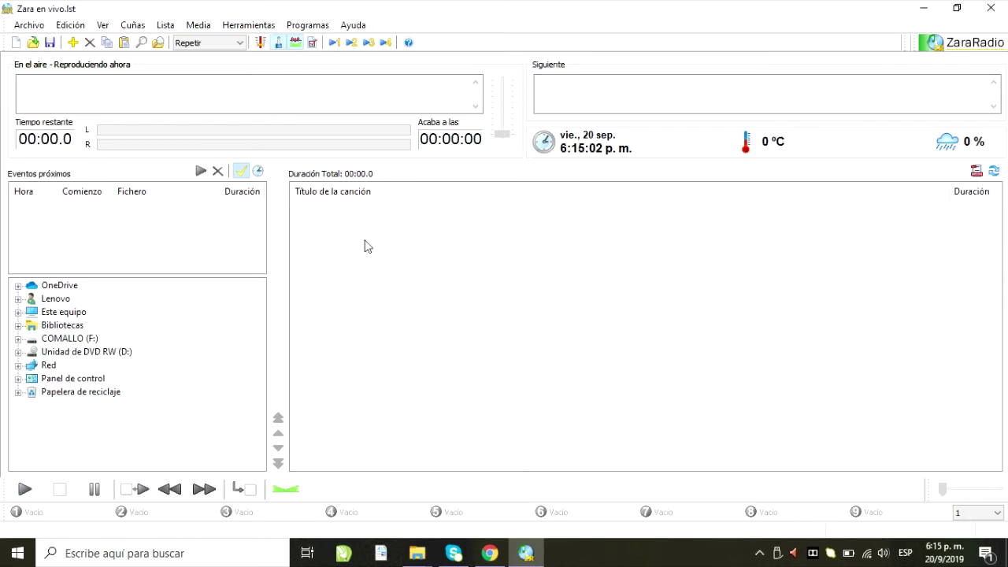
Save the empty playlist as "Zara en vivo" in the TUTORIALES folder with the type Lista (*.lst), overwriting the existing file
{"action": "left_click", "coordinate": [34, 29]}
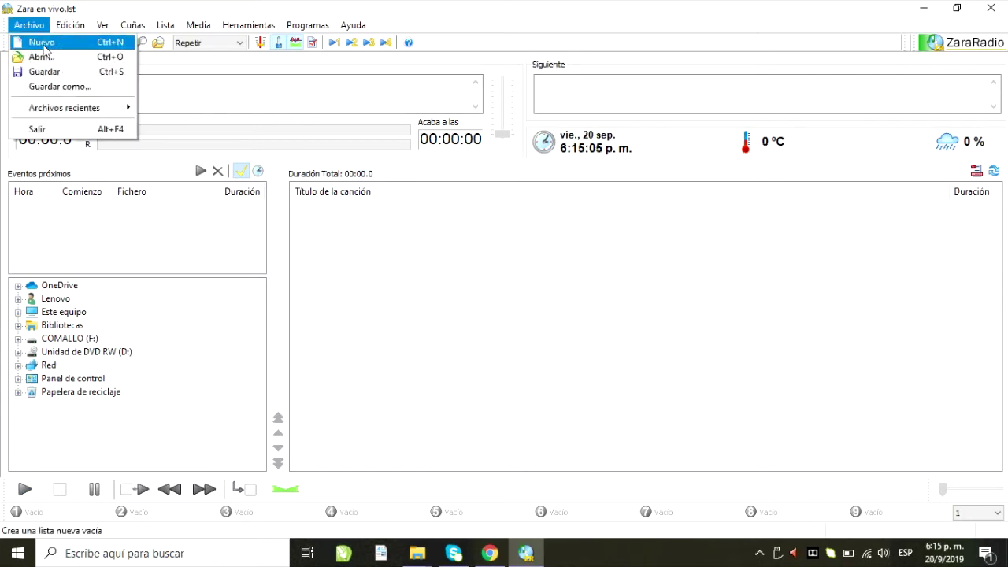
{"action": "left_click", "coordinate": [47, 87]}
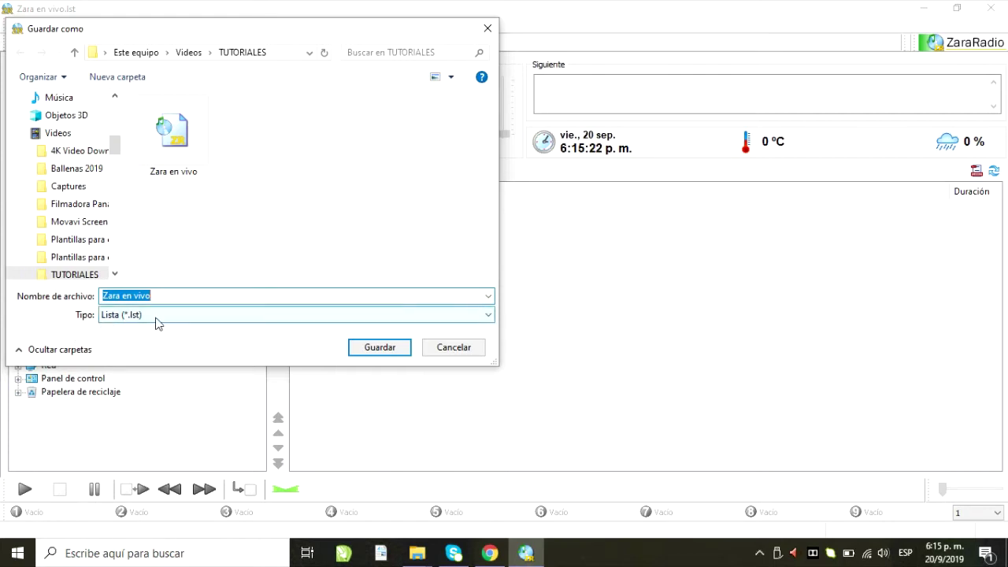
{"action": "left_click", "coordinate": [489, 316]}
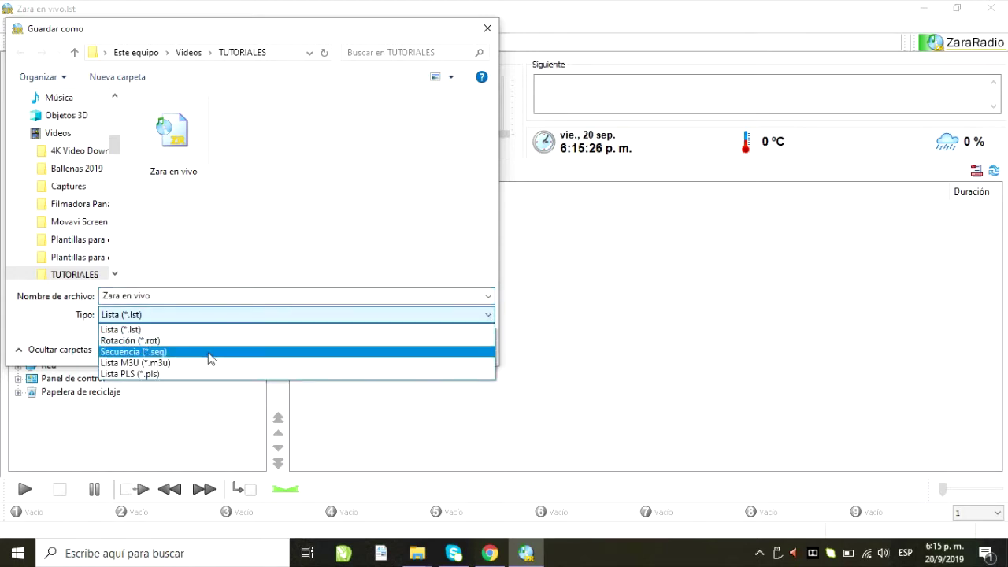
{"action": "left_click", "coordinate": [214, 359]}
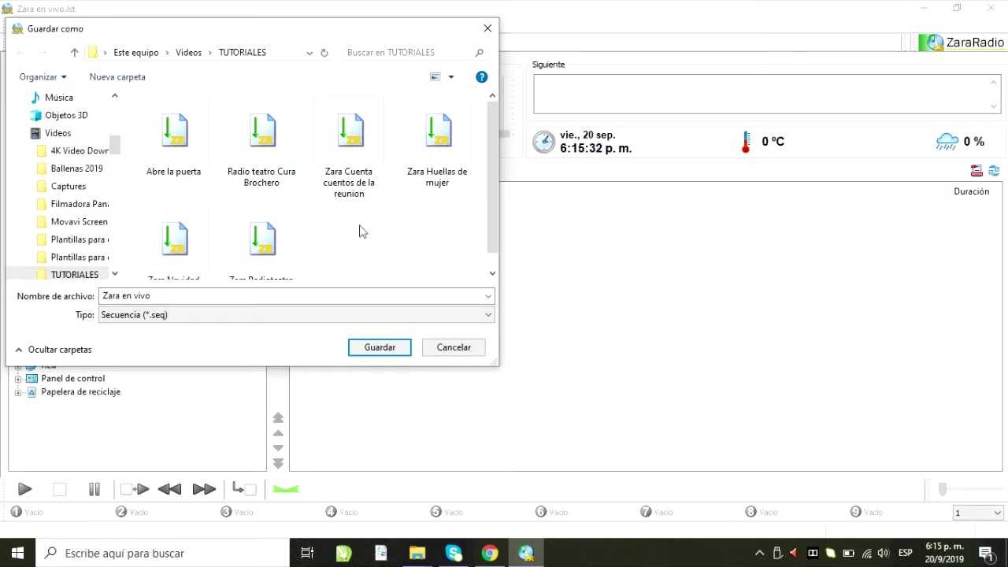
{"action": "left_click", "coordinate": [489, 314]}
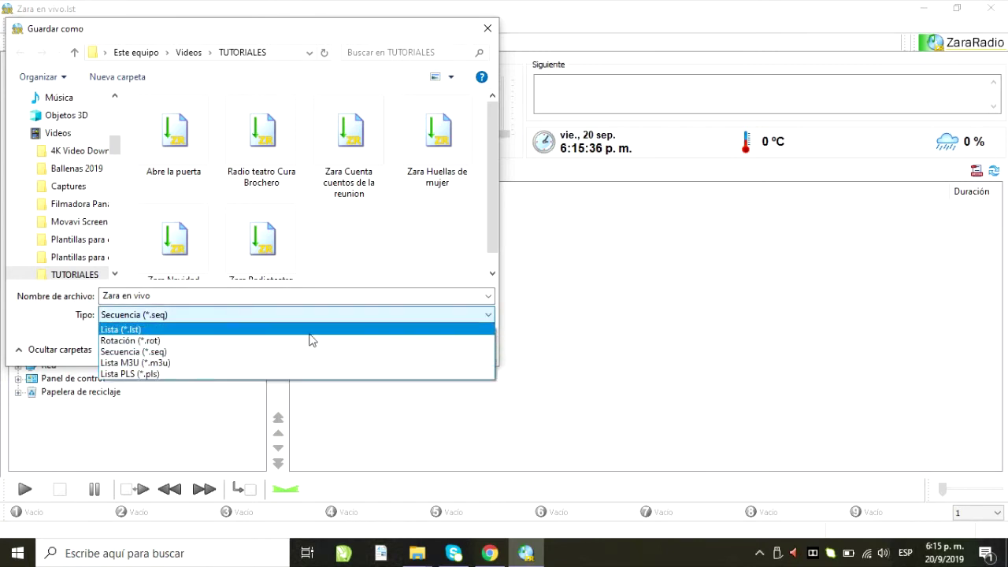
{"action": "left_click", "coordinate": [312, 329]}
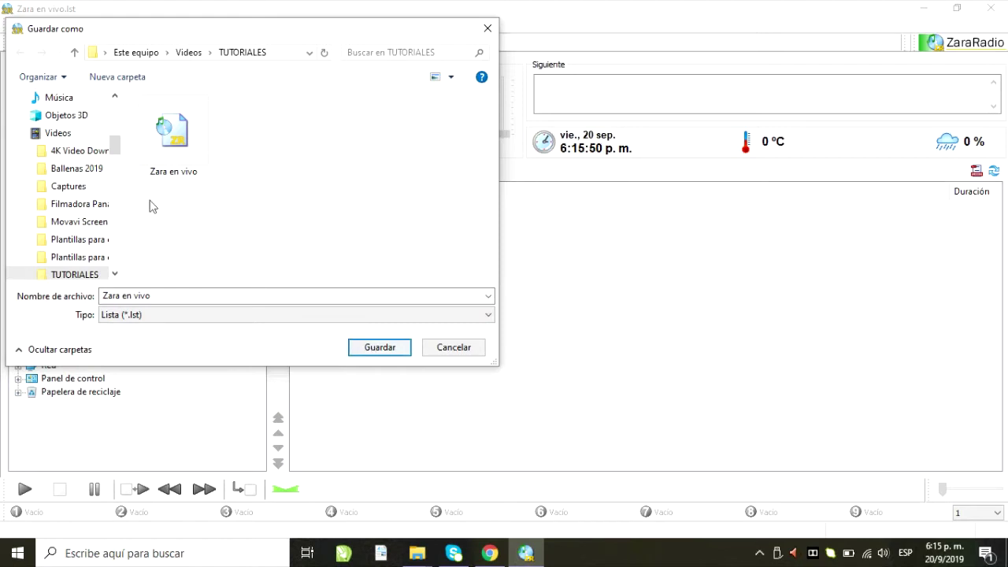
{"action": "left_click", "coordinate": [388, 353]}
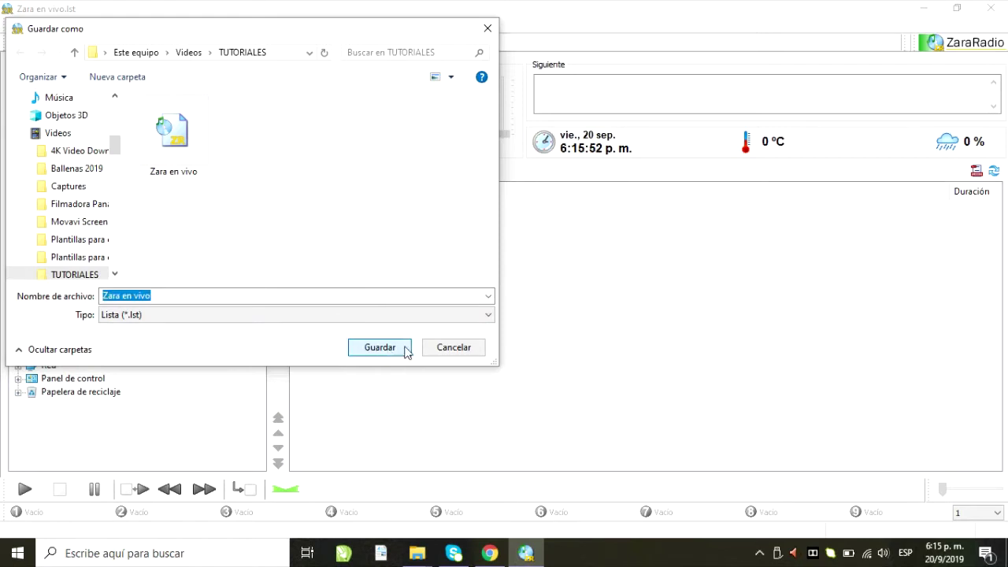
{"action": "left_click", "coordinate": [543, 281]}
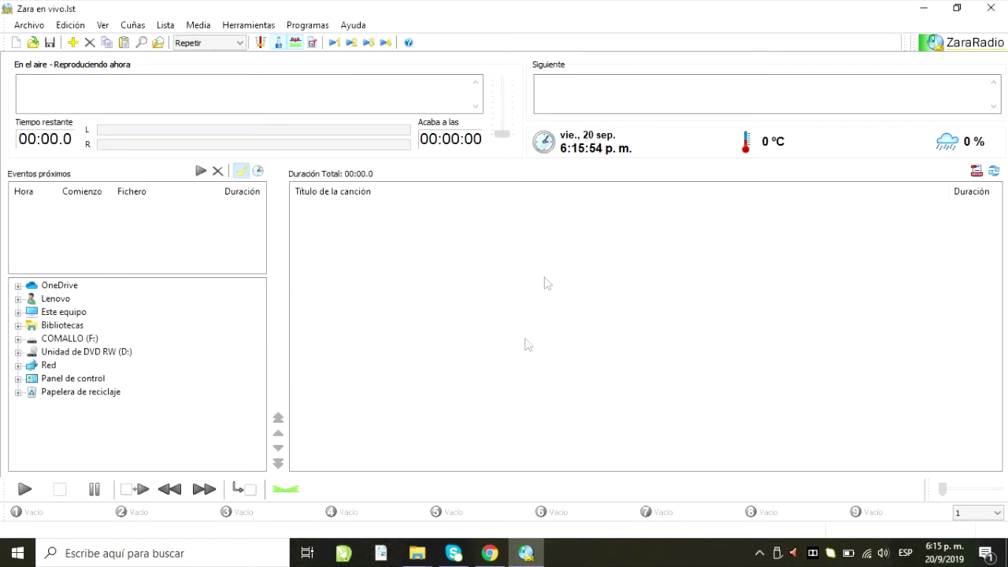
Add all songs from the Musica Patagonica 1 folder on the COMALLO (F:) drive to the playlist
{"action": "left_click", "coordinate": [17, 339]}
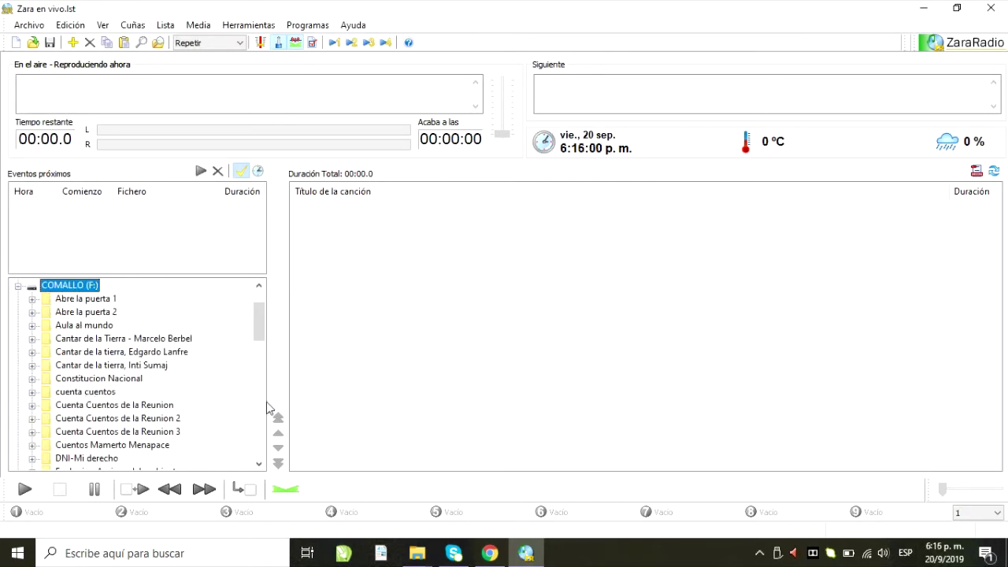
{"action": "left_click", "coordinate": [262, 465]}
{"action": "left_click", "coordinate": [264, 467]}
{"action": "left_click", "coordinate": [264, 468]}
{"action": "left_click", "coordinate": [263, 467]}
{"action": "left_click", "coordinate": [264, 467]}
{"action": "left_click", "coordinate": [264, 467]}
{"action": "left_click", "coordinate": [264, 466]}
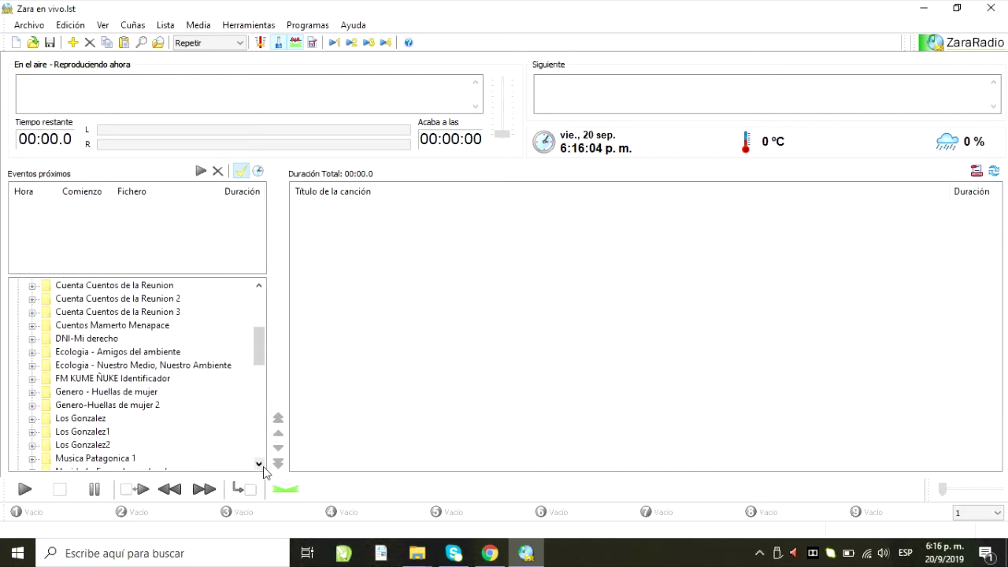
{"action": "left_click", "coordinate": [264, 467]}
{"action": "left_click", "coordinate": [264, 467]}
{"action": "left_click", "coordinate": [104, 422]}
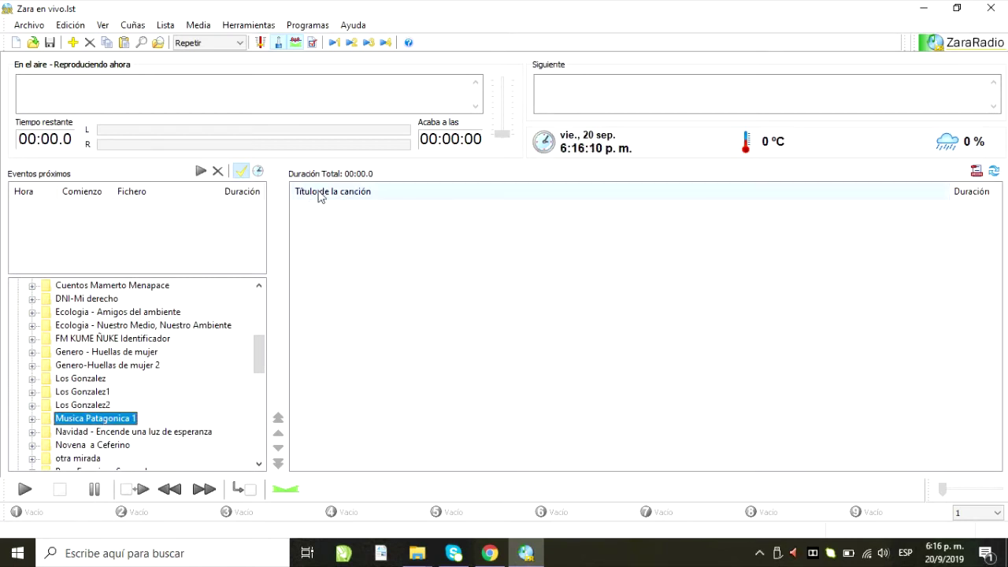
{"action": "left_click", "coordinate": [166, 26]}
{"action": "left_click_drag", "start_coordinate": [55, 420], "coordinate": [332, 237]}
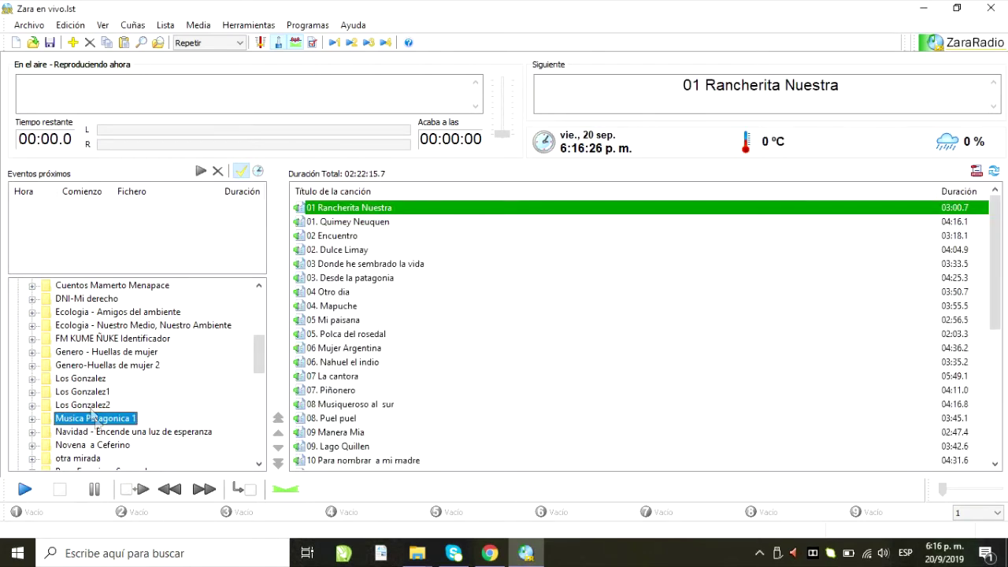
{"action": "scroll", "coordinate": [331, 393], "scroll_direction": "down", "scroll_amount": 6}
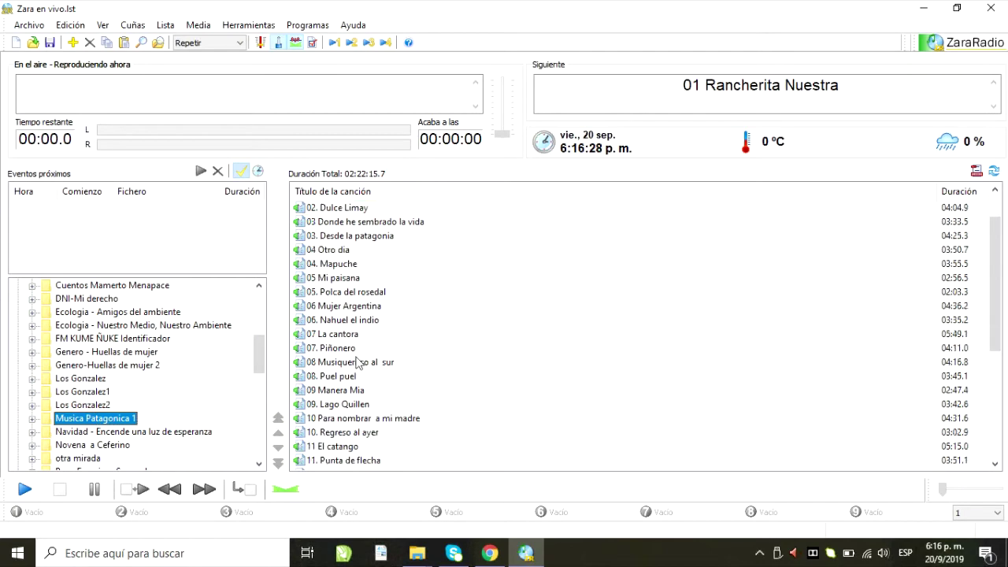
{"action": "scroll", "coordinate": [340, 431], "scroll_direction": "up", "scroll_amount": 6}
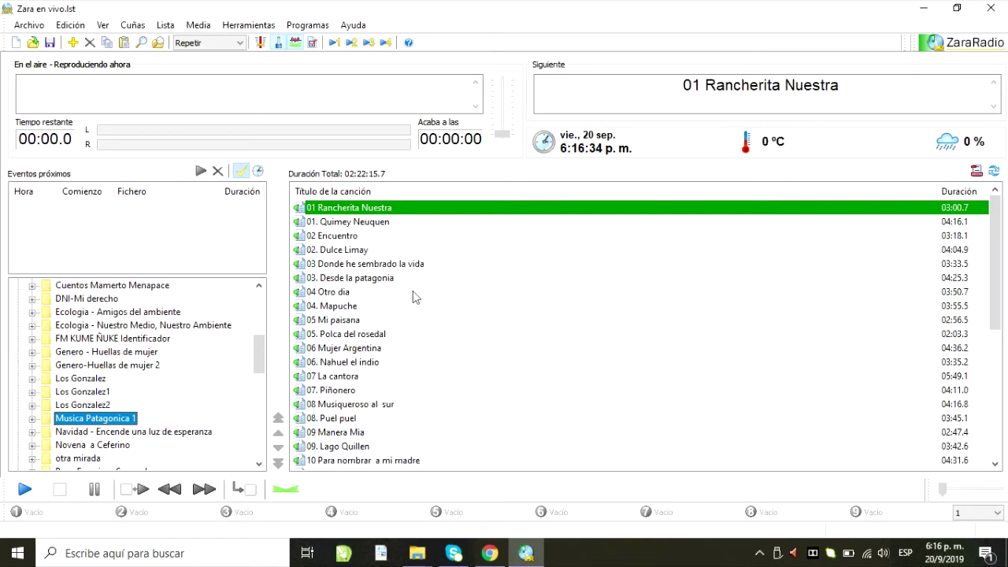
{"action": "left_click", "coordinate": [166, 26]}
{"action": "left_click", "coordinate": [166, 25]}
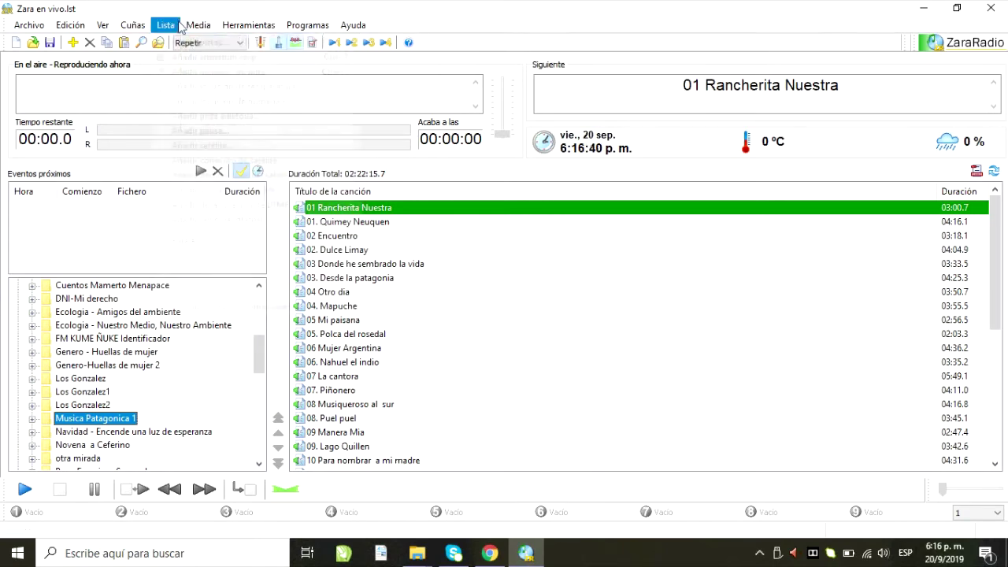
{"action": "left_click", "coordinate": [166, 26]}
{"action": "left_click", "coordinate": [176, 72]}
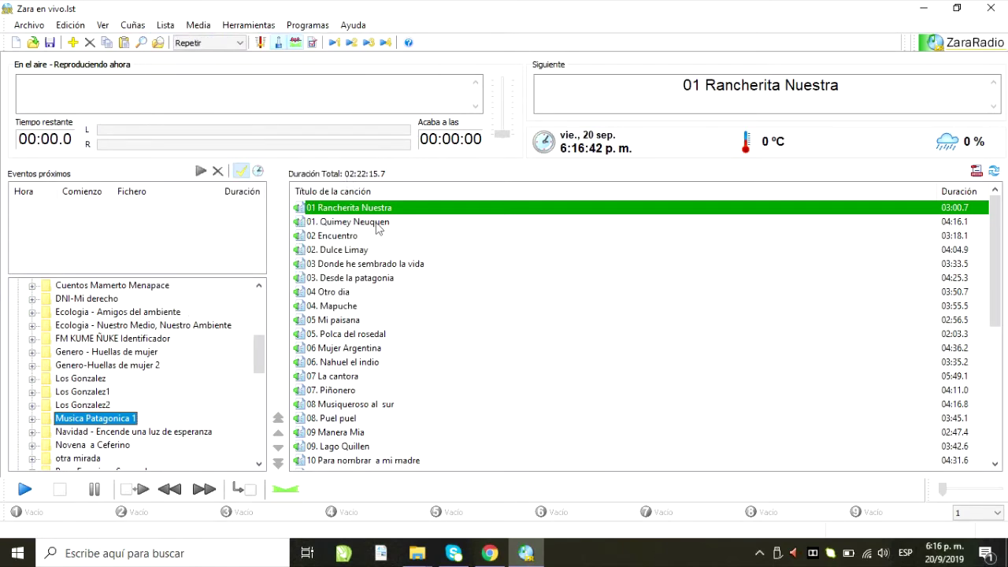
Insert time announcements (Locución de hora) in the playlist after "01 Rancherita Nuestra" and after "02. Dulce Limay"
{"action": "left_click", "coordinate": [350, 209]}
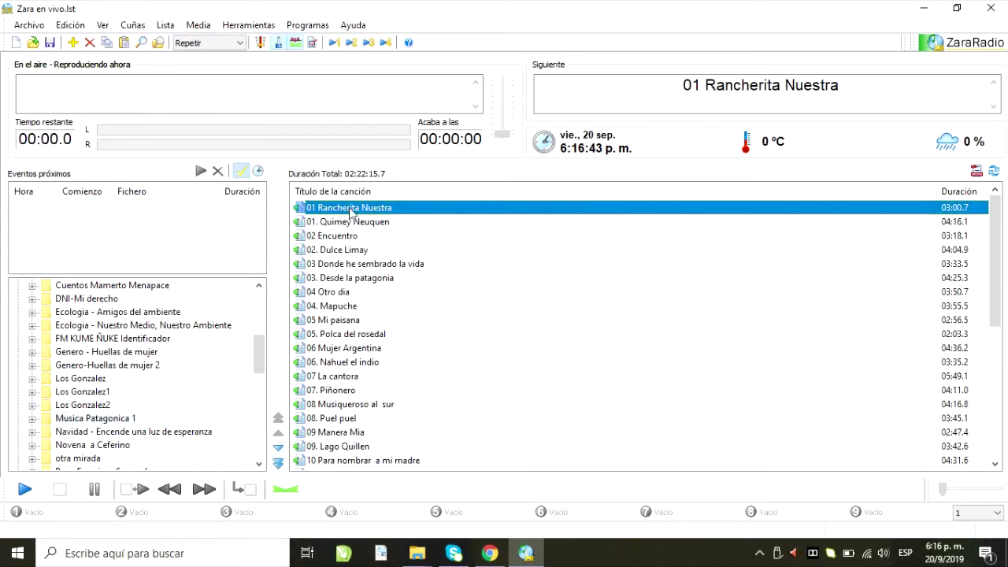
{"action": "left_click", "coordinate": [165, 24]}
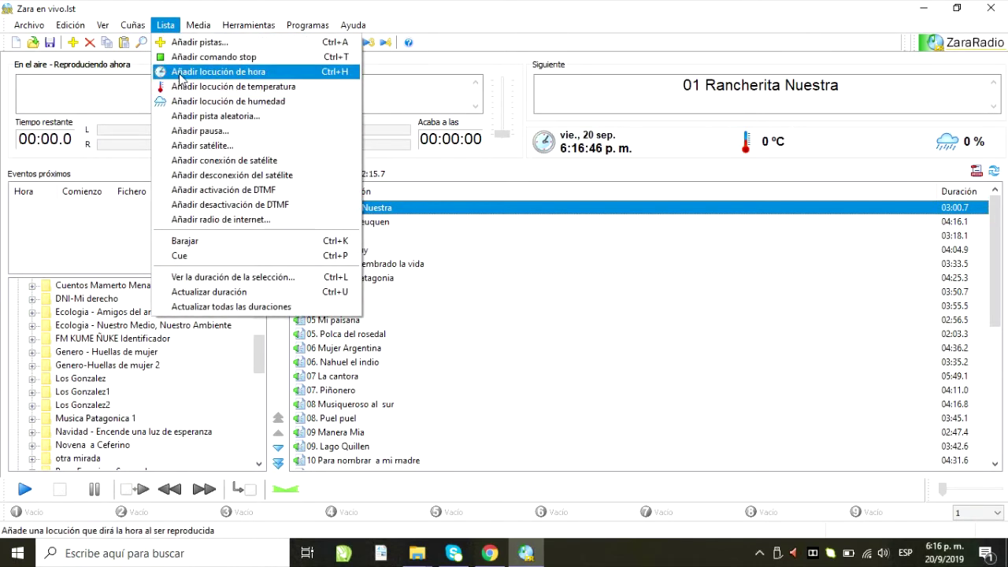
{"action": "left_click", "coordinate": [177, 72]}
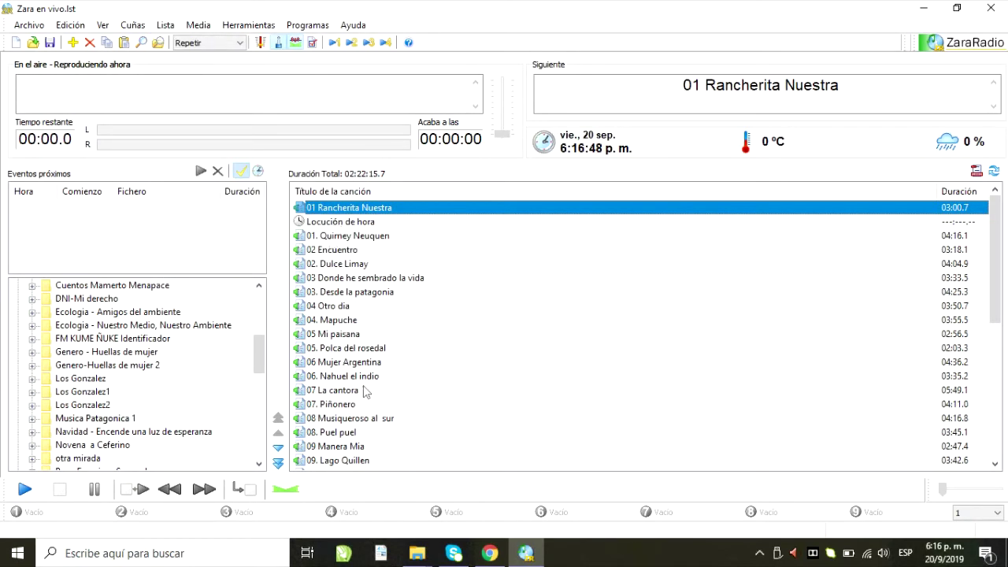
{"action": "left_click_drag", "start_coordinate": [994, 285], "coordinate": [988, 435]}
{"action": "left_click_drag", "start_coordinate": [368, 461], "coordinate": [336, 281]}
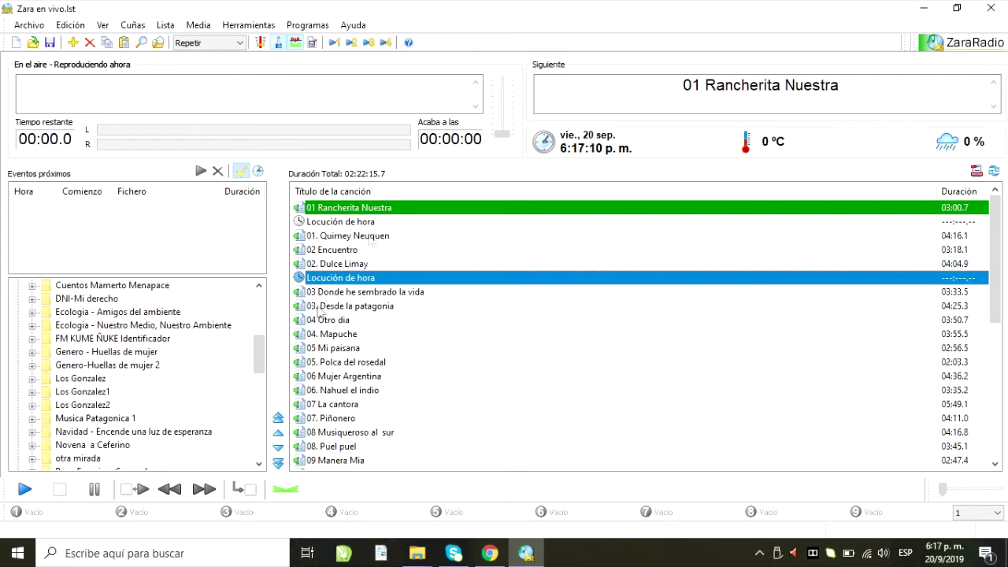
Add a random track from the "Papa Francisco Alegria del evangelio" subfolder of Papa Francisco Separadores after the second Locución de hora
{"action": "left_click", "coordinate": [166, 27]}
{"action": "left_click", "coordinate": [178, 120]}
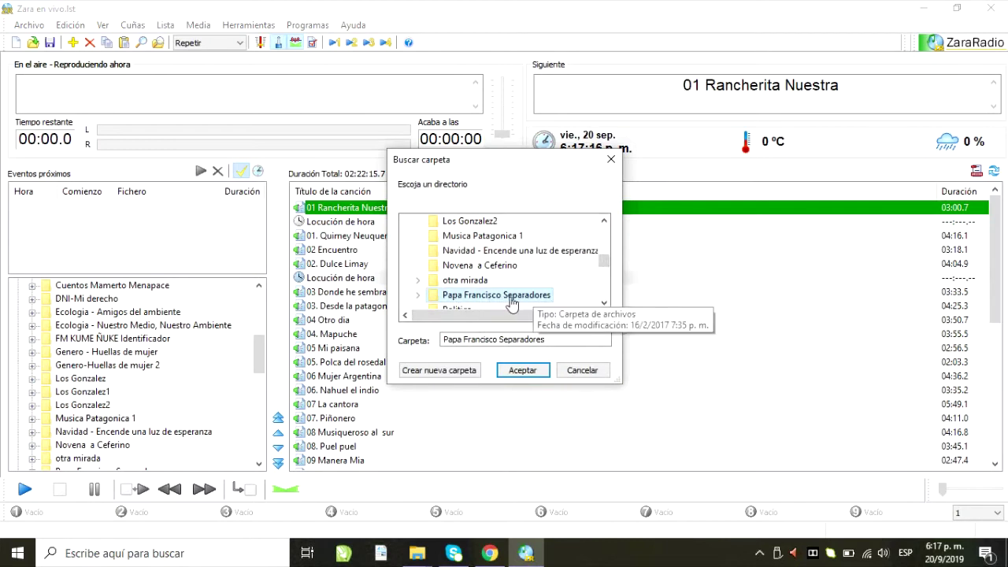
{"action": "left_click", "coordinate": [418, 295]}
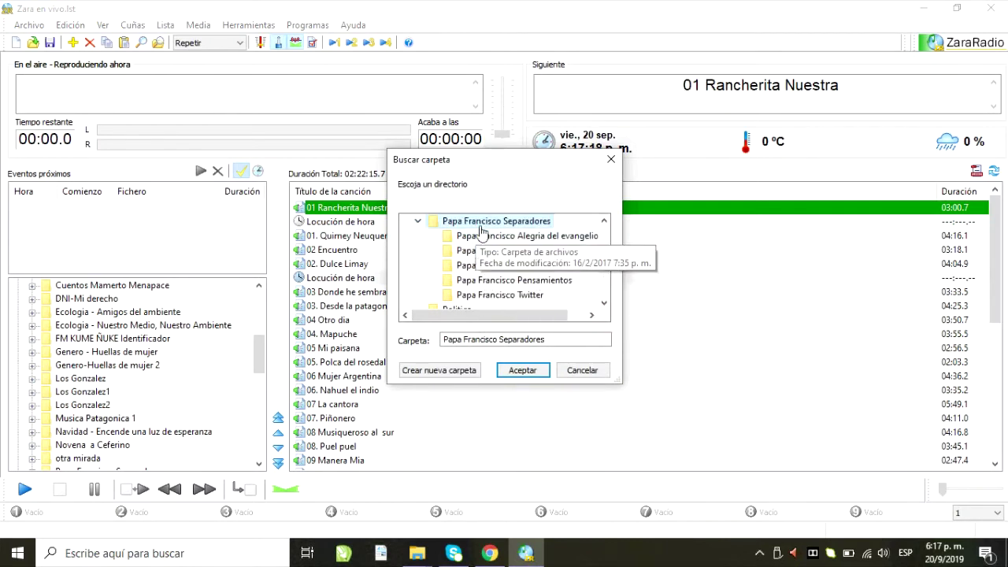
{"action": "left_click", "coordinate": [482, 236]}
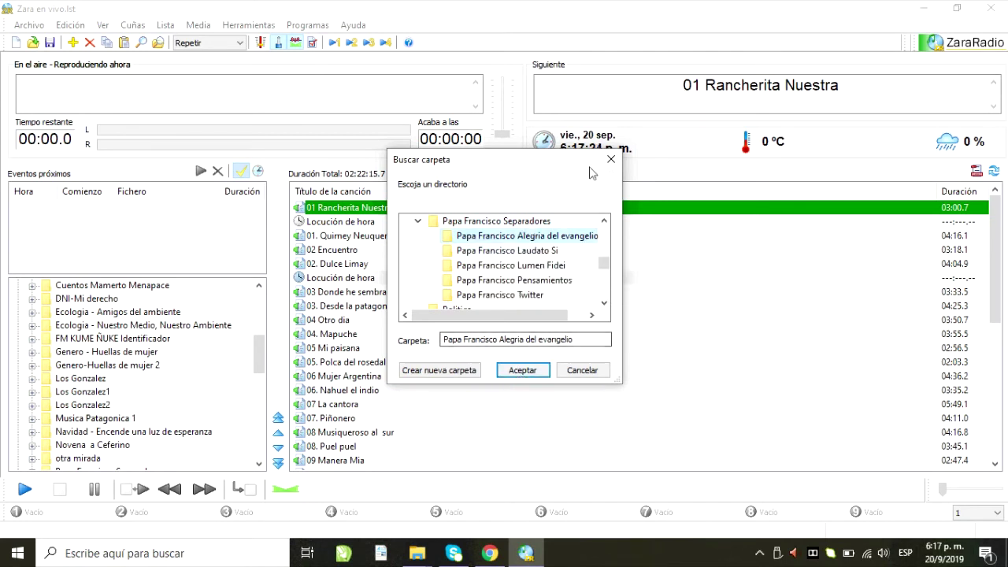
{"action": "left_click", "coordinate": [522, 370]}
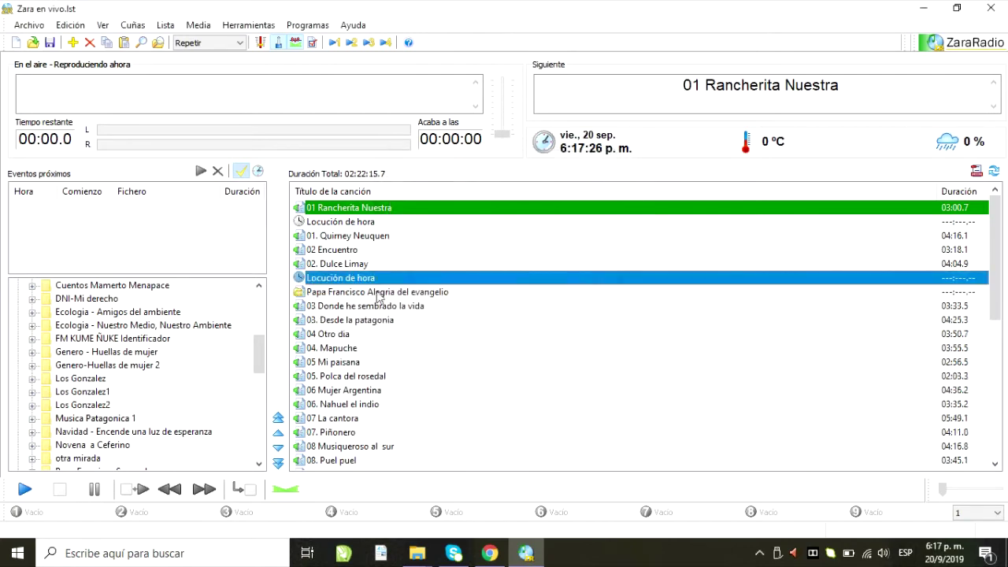
Move the "Papa Francisco Alegria del evangelio" random track between "02 Encuentro" and "02. Dulce Limay"
{"action": "left_click", "coordinate": [356, 293]}
{"action": "left_click", "coordinate": [359, 253], "text": "ctrl"}
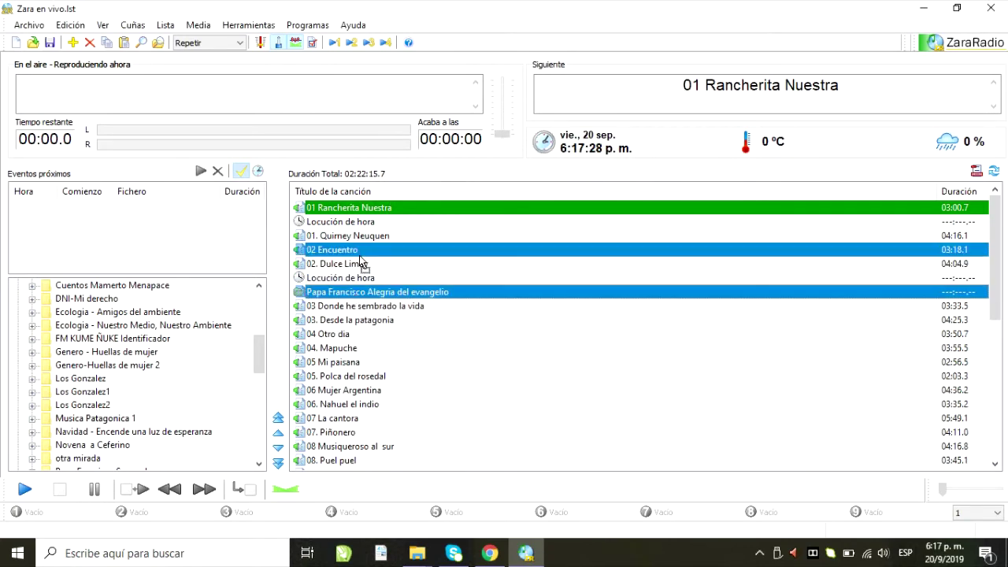
{"action": "left_click_drag", "start_coordinate": [360, 261], "coordinate": [350, 263]}
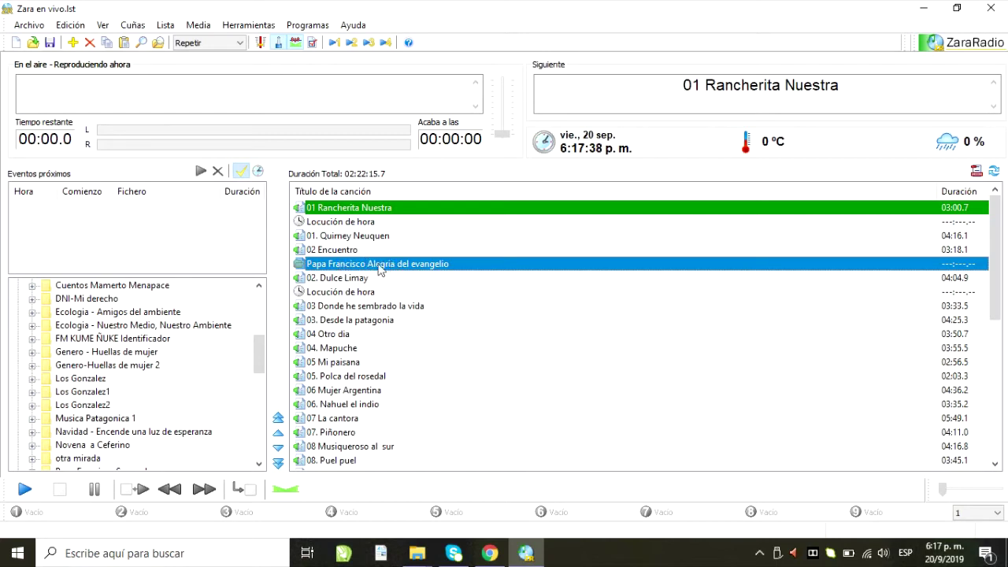
Set "04 Otro dia" as the next track and insert a random track from the "Cantar de la tierra, Edgardo Lanfre" folder directly before it
{"action": "double_click", "coordinate": [323, 335]}
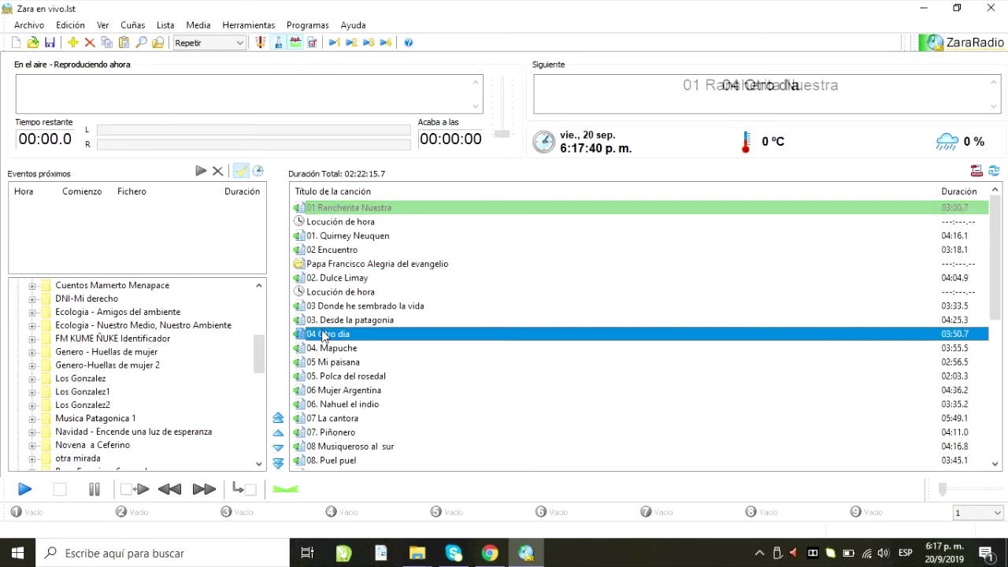
{"action": "left_click", "coordinate": [165, 25]}
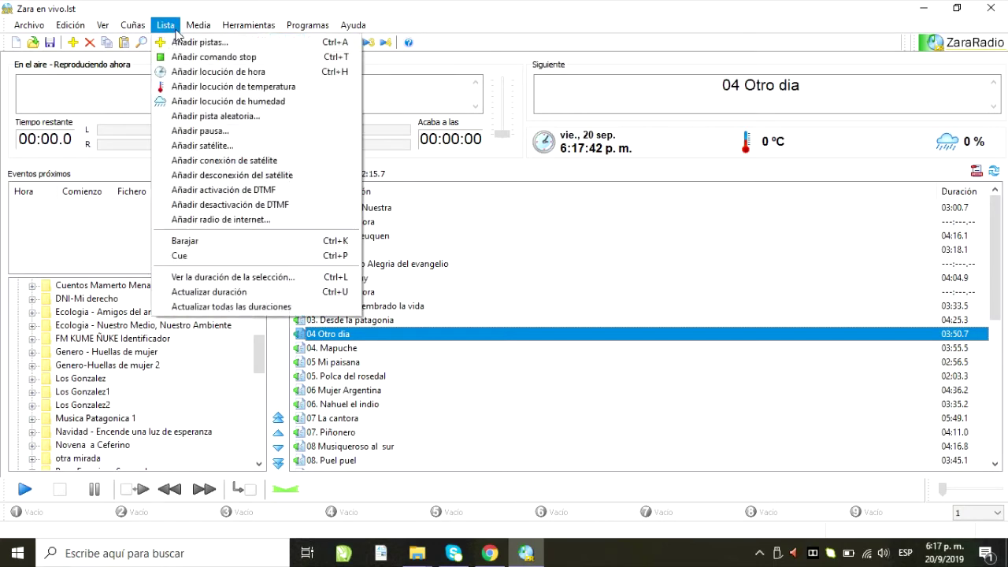
{"action": "left_click", "coordinate": [189, 116]}
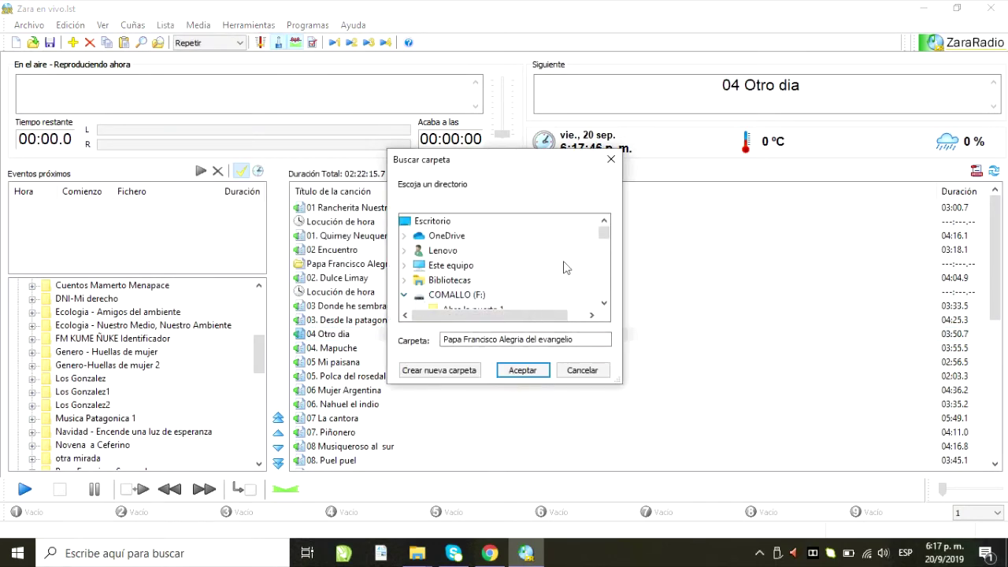
{"action": "left_click_drag", "start_coordinate": [600, 233], "coordinate": [600, 239]}
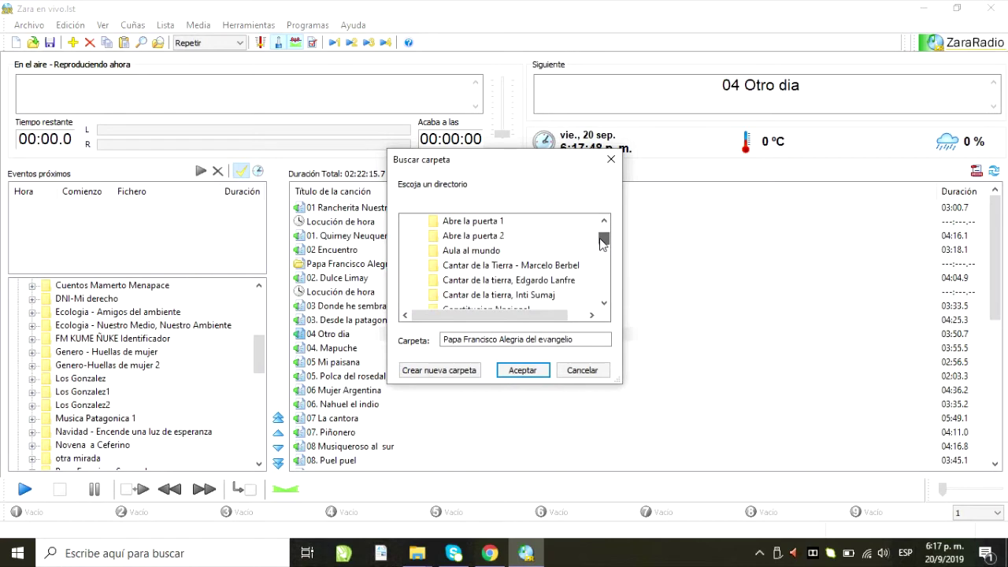
{"action": "left_click_drag", "start_coordinate": [602, 242], "coordinate": [602, 245]}
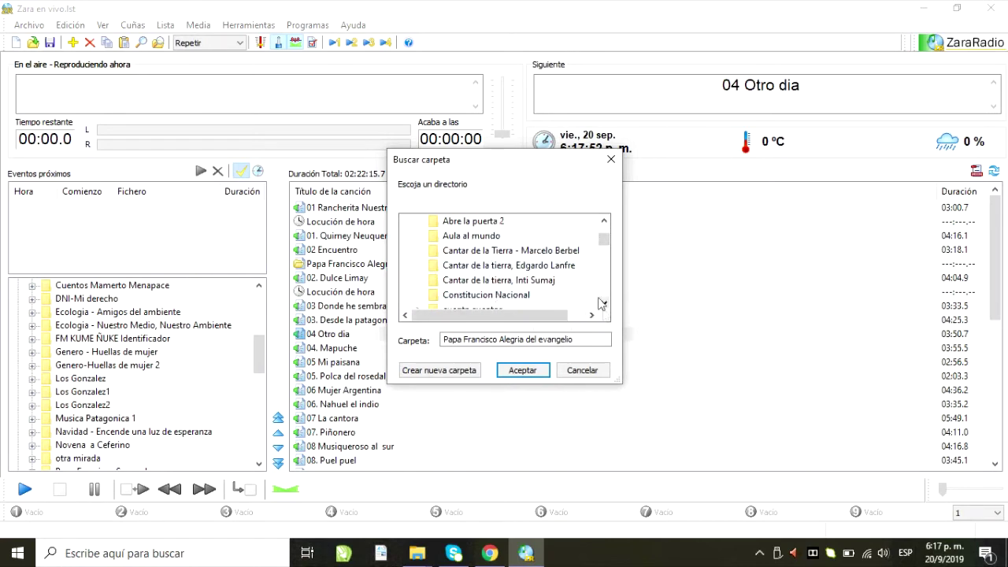
{"action": "left_click", "coordinate": [563, 270]}
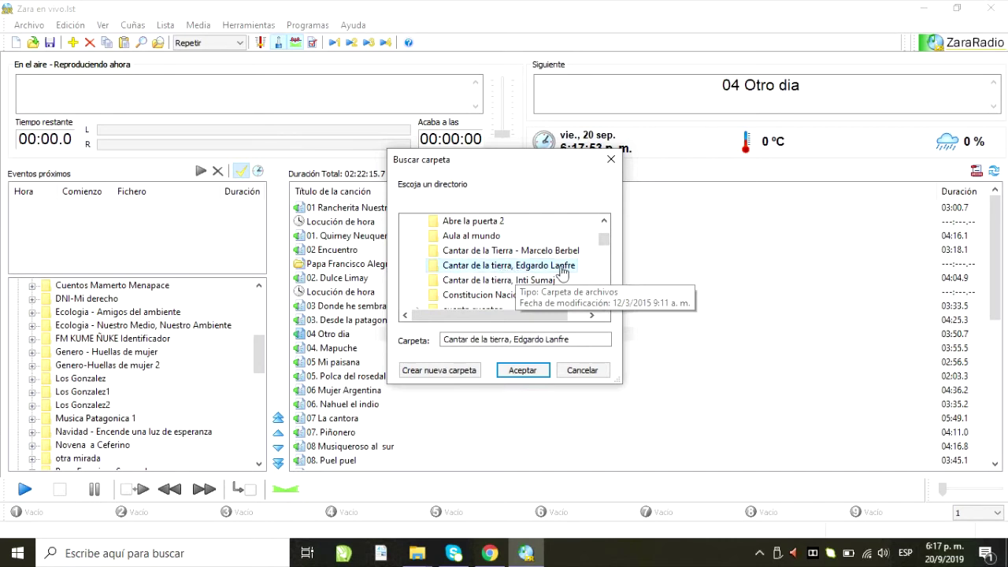
{"action": "left_click", "coordinate": [522, 370]}
{"action": "left_click_drag", "start_coordinate": [326, 355], "coordinate": [327, 344]}
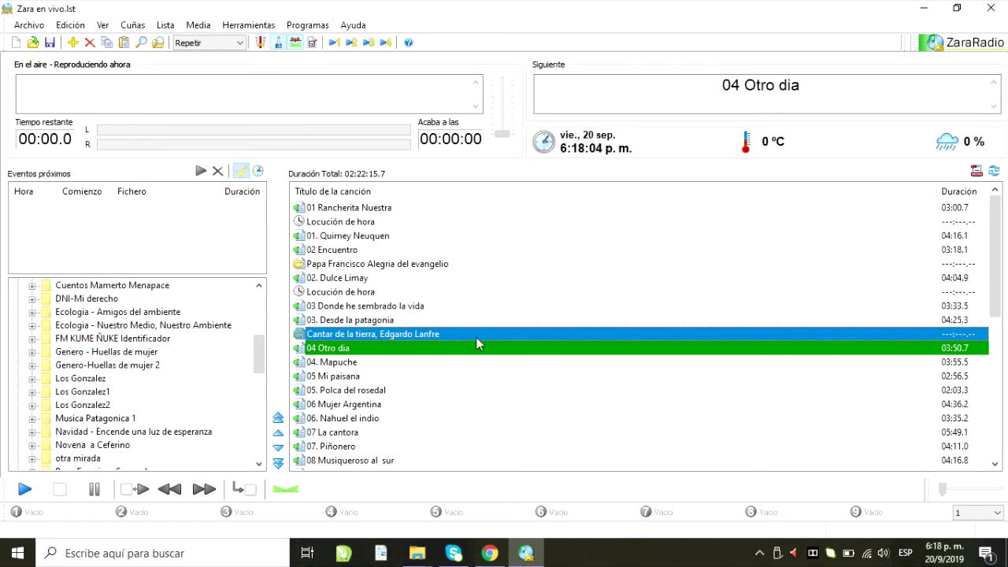
Add a random track from the "Amigos de Internet" subfolder of Redes Sociales after "05 Mi paisana"
{"action": "left_click", "coordinate": [326, 377]}
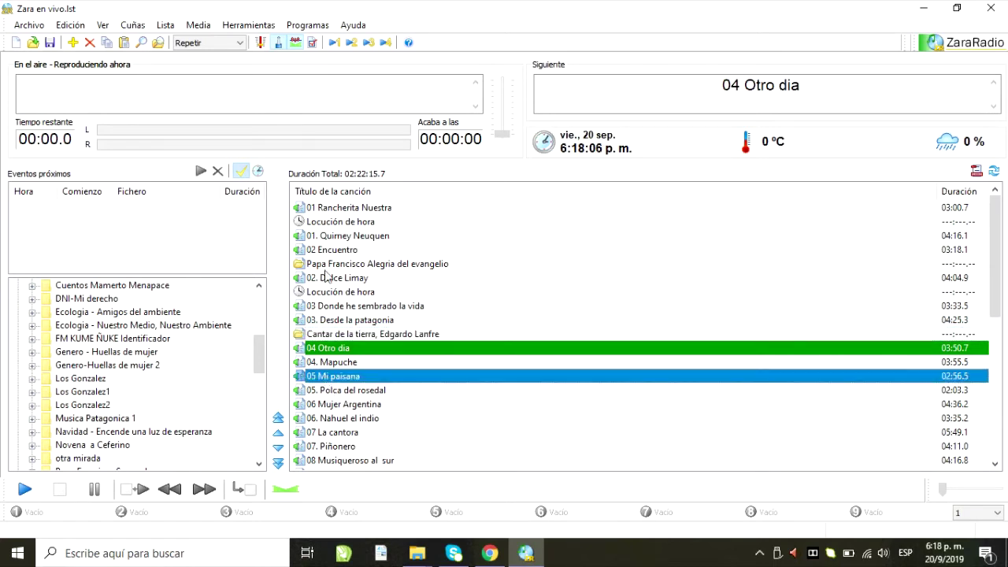
{"action": "left_click", "coordinate": [165, 26]}
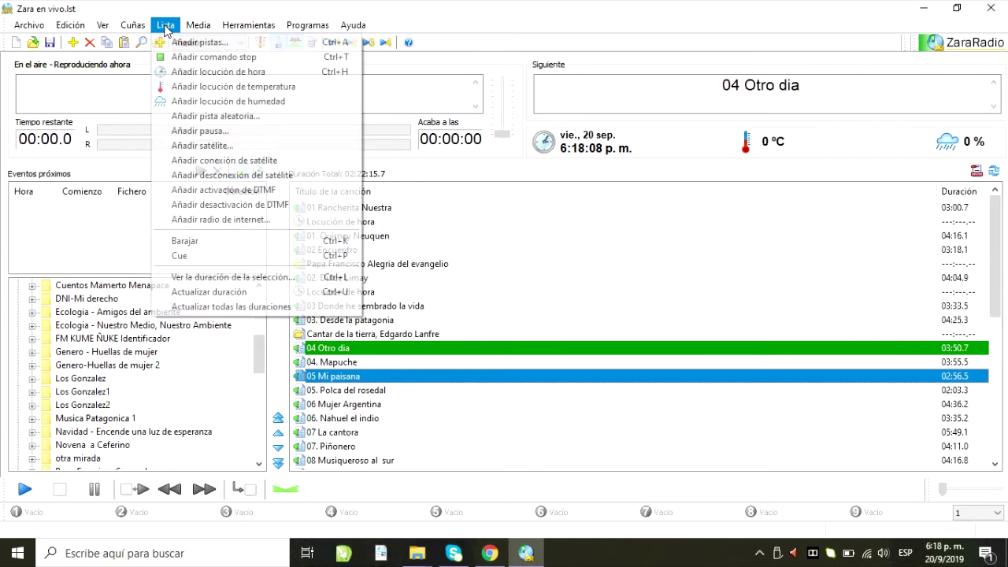
{"action": "left_click", "coordinate": [182, 119]}
{"action": "left_click_drag", "start_coordinate": [603, 234], "coordinate": [604, 270]}
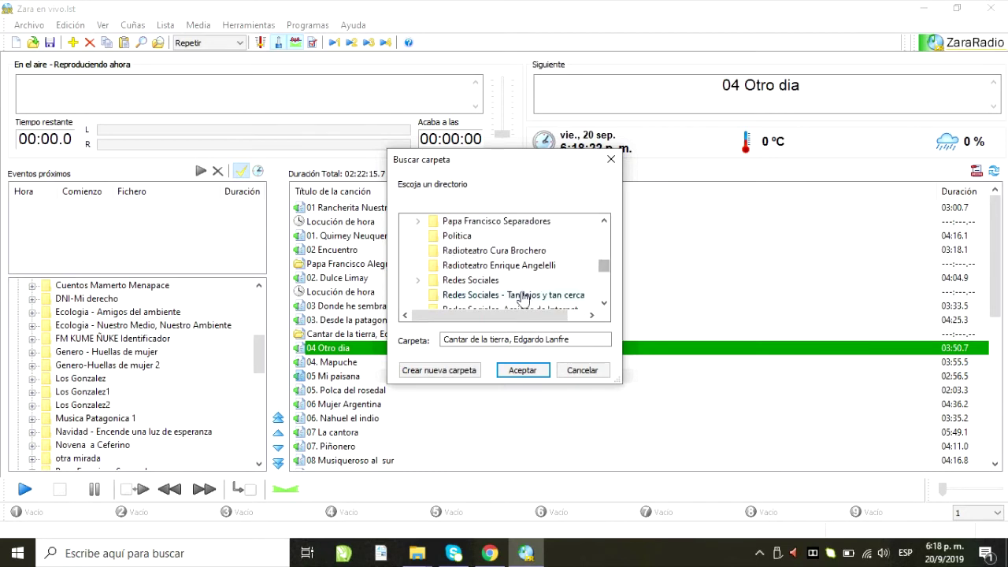
{"action": "left_click", "coordinate": [420, 281]}
{"action": "left_click", "coordinate": [482, 280]}
{"action": "left_click", "coordinate": [522, 370]}
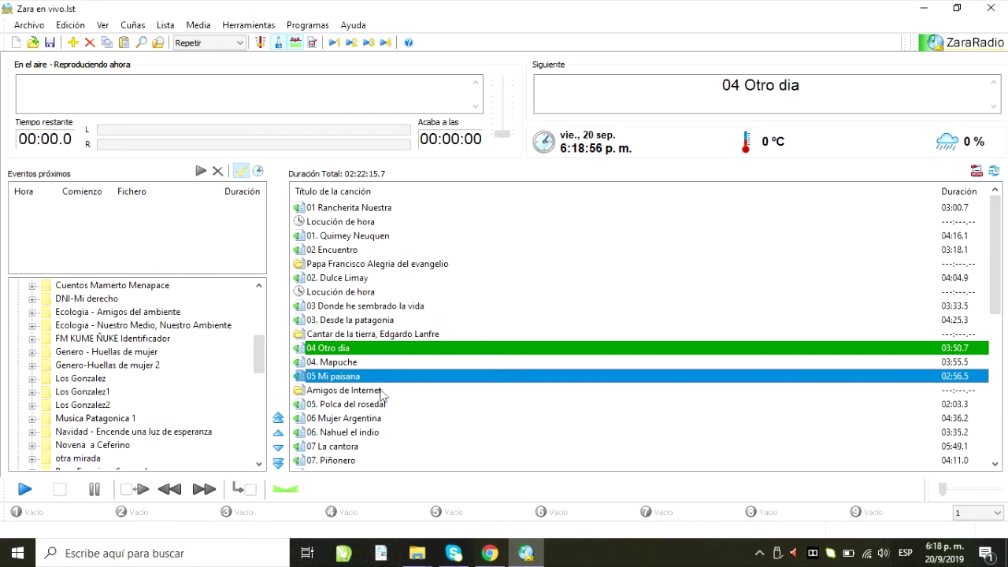
Add a random track from the "Separadores - Cual es tu sueño" folder and place it directly before "06. Nahuel el indio"
{"action": "scroll", "coordinate": [383, 391], "scroll_direction": "down", "scroll_amount": 1}
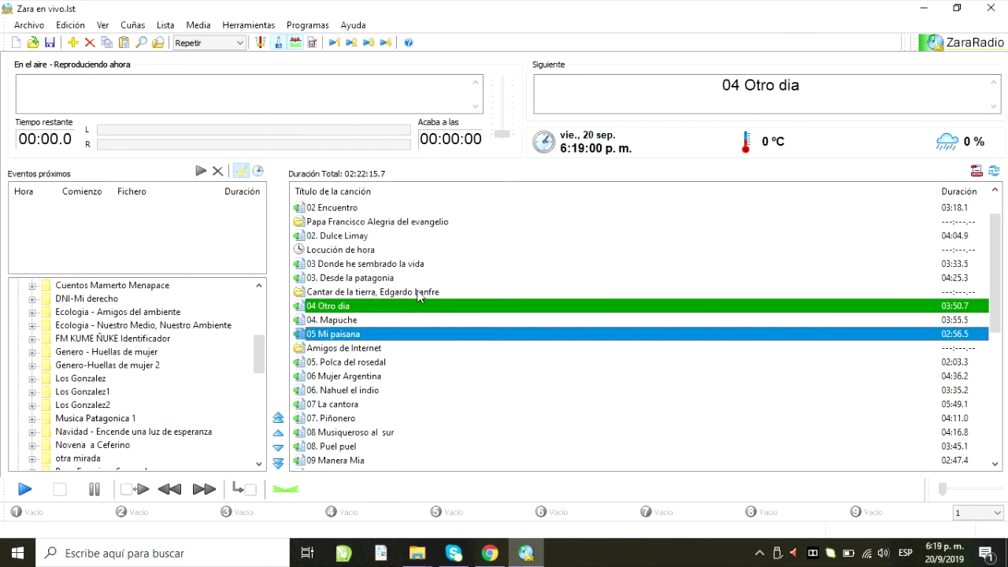
{"action": "left_click", "coordinate": [315, 391]}
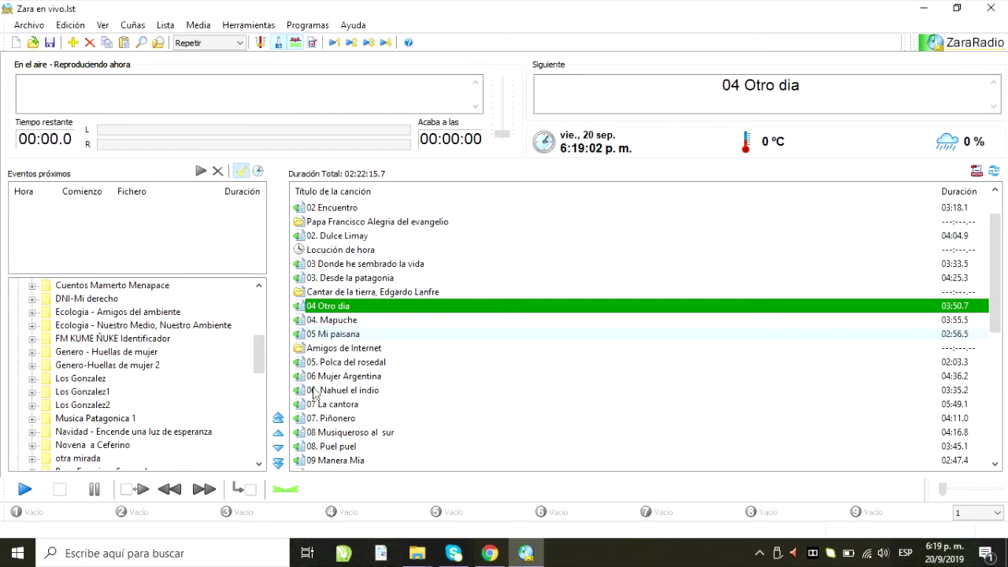
{"action": "left_click", "coordinate": [165, 25]}
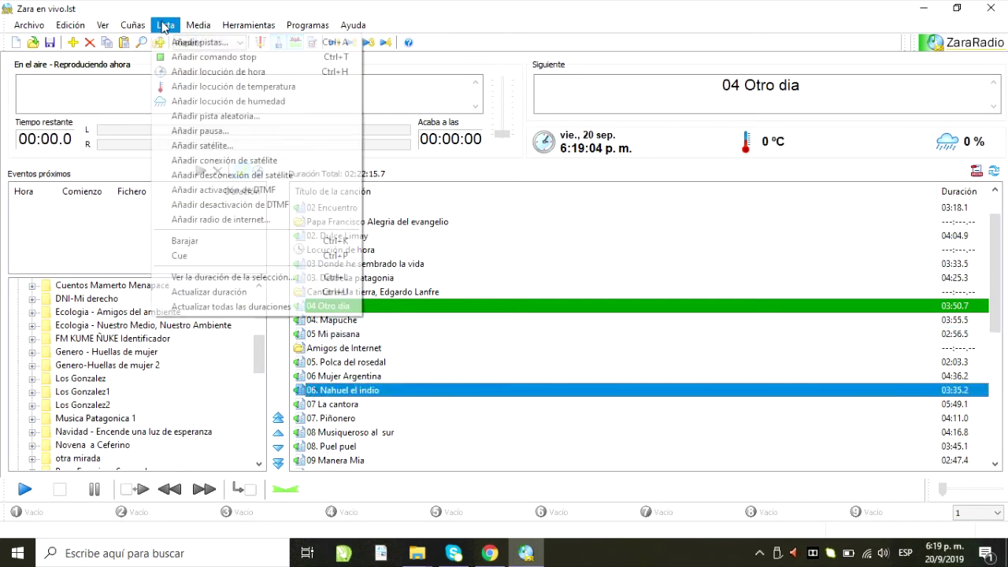
{"action": "left_click", "coordinate": [203, 119]}
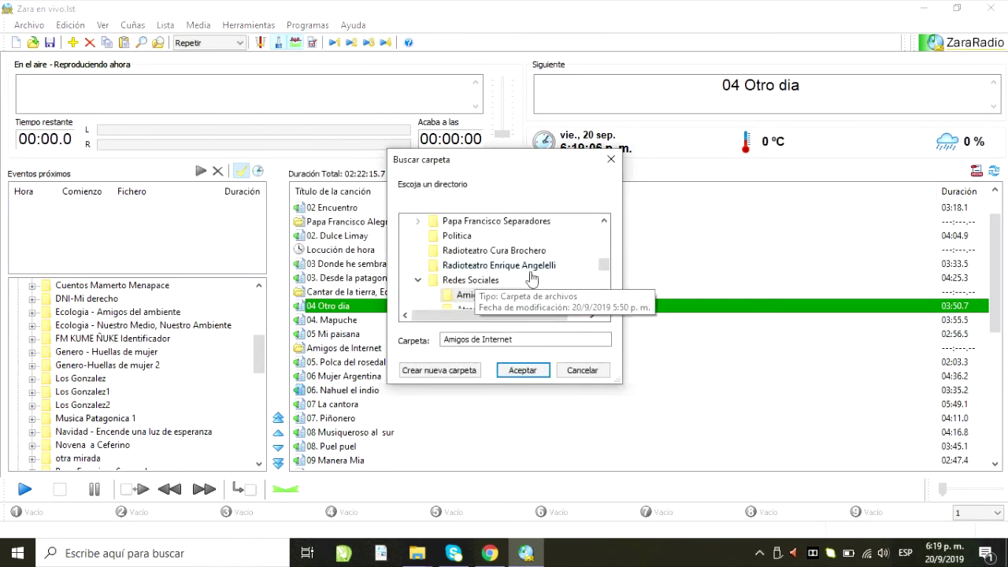
{"action": "left_click", "coordinate": [604, 304]}
{"action": "left_click", "coordinate": [604, 304]}
{"action": "left_click", "coordinate": [604, 304]}
{"action": "left_click", "coordinate": [603, 304]}
{"action": "left_click", "coordinate": [604, 304]}
{"action": "left_click", "coordinate": [603, 304]}
{"action": "left_click", "coordinate": [604, 304]}
{"action": "left_click", "coordinate": [604, 303]}
{"action": "left_click", "coordinate": [604, 303]}
{"action": "left_click", "coordinate": [604, 303]}
{"action": "left_click", "coordinate": [603, 303]}
{"action": "left_click", "coordinate": [604, 304]}
{"action": "left_click", "coordinate": [604, 304]}
{"action": "left_click", "coordinate": [604, 304]}
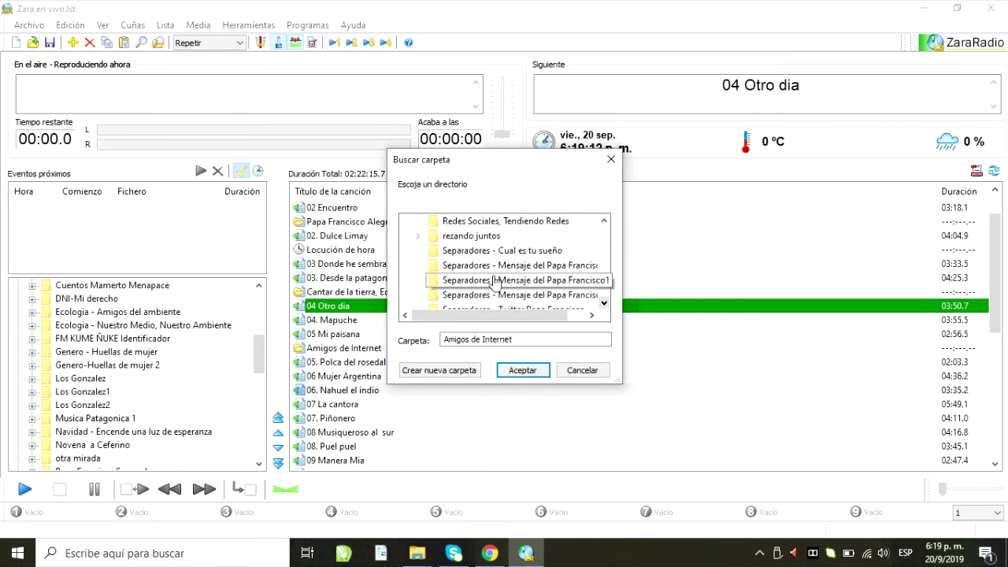
{"action": "left_click", "coordinate": [492, 251]}
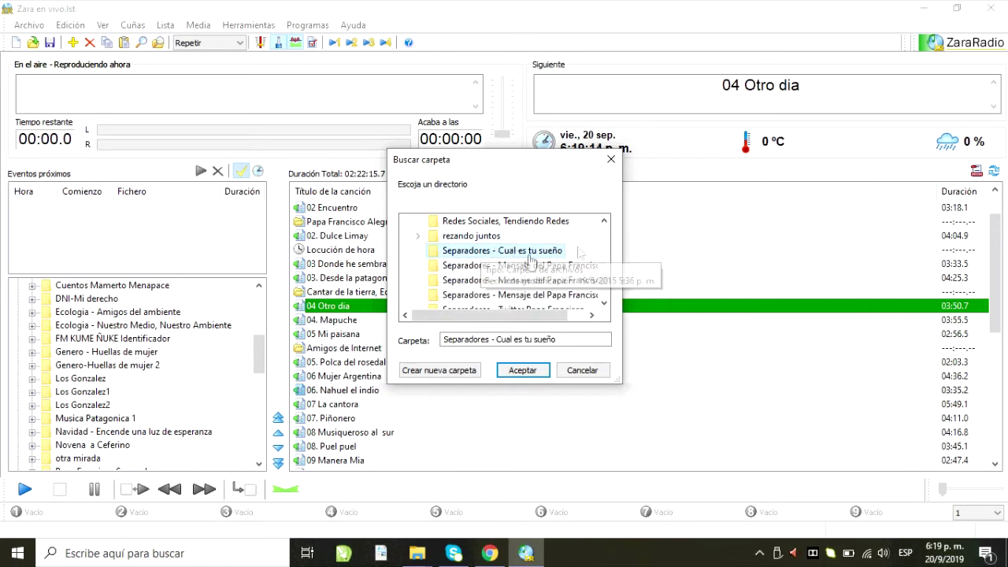
{"action": "left_click", "coordinate": [524, 370]}
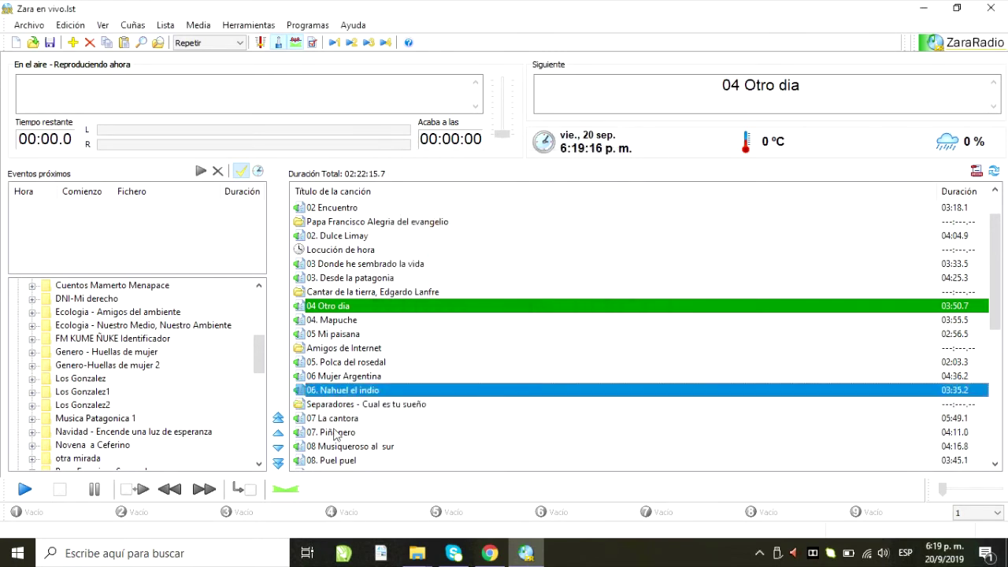
{"action": "left_click_drag", "start_coordinate": [346, 406], "coordinate": [344, 393]}
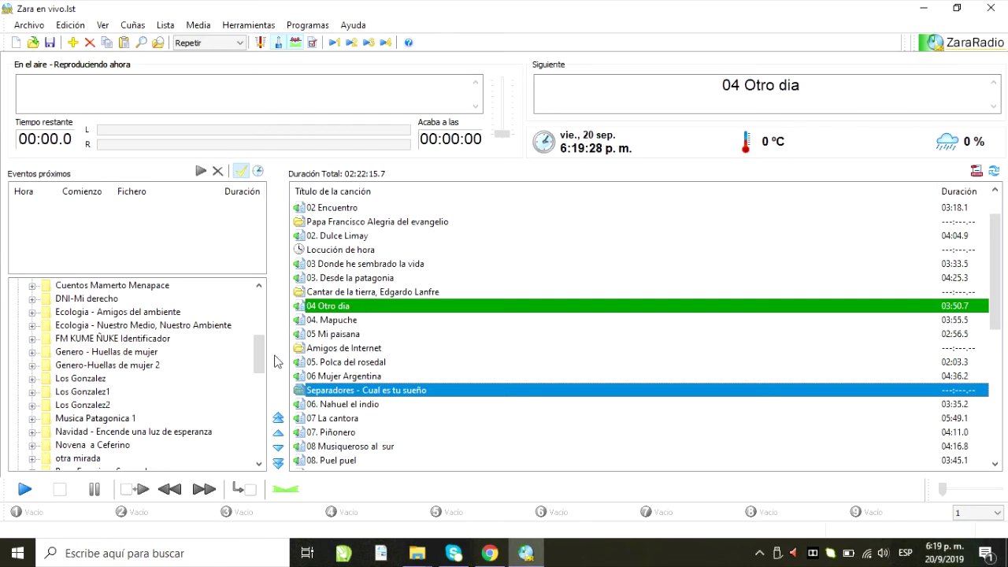
Insert "Identificador Kume 1" from the FM KUME ÑUKE Identificador folder directly before "02. Dulce Limay"
{"action": "mouse_move", "coordinate": [261, 365]}
{"action": "left_mouse_down"}
{"action": "mouse_move", "coordinate": [259, 333]}
{"action": "mouse_move", "coordinate": [261, 356]}
{"action": "left_mouse_up"}
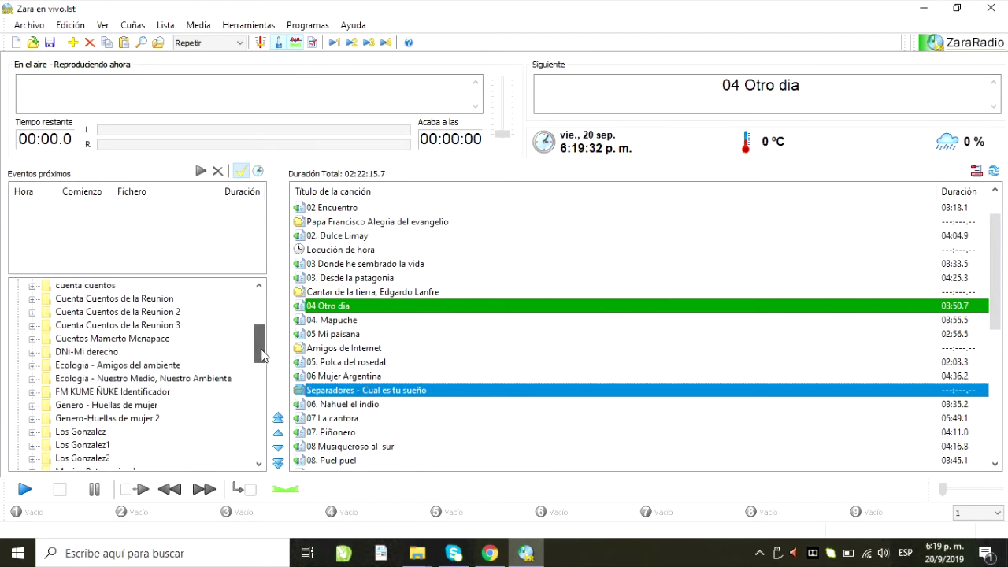
{"action": "left_click", "coordinate": [32, 392]}
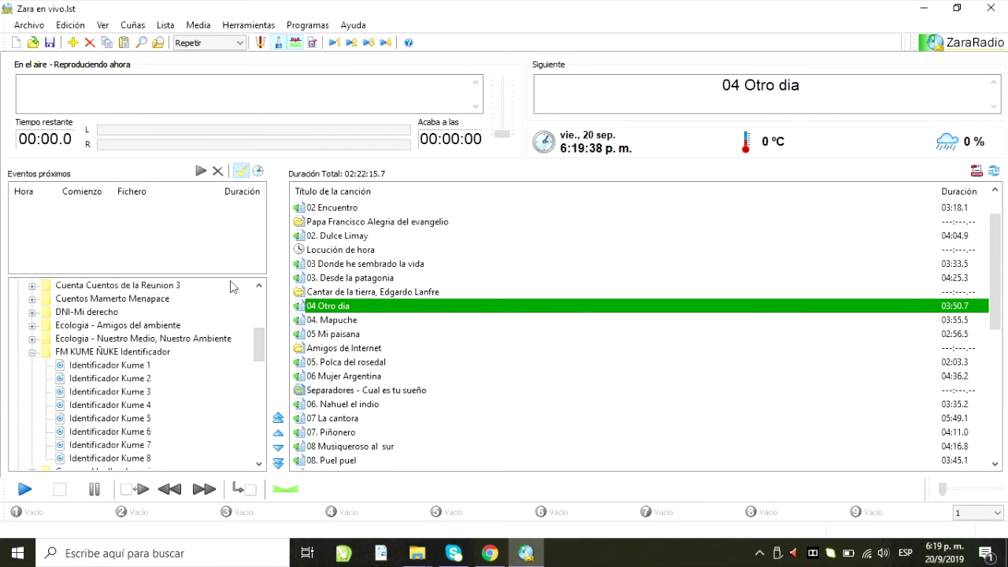
{"action": "left_click_drag", "start_coordinate": [88, 366], "coordinate": [326, 249]}
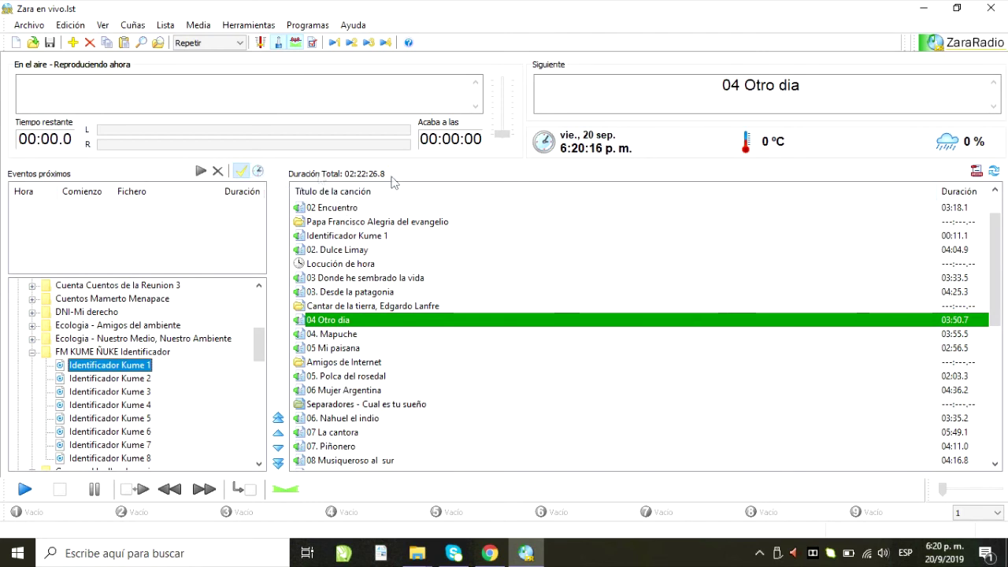
Review the scheduled events with their times and files in the Eventos list, then close it
{"action": "left_click", "coordinate": [259, 172]}
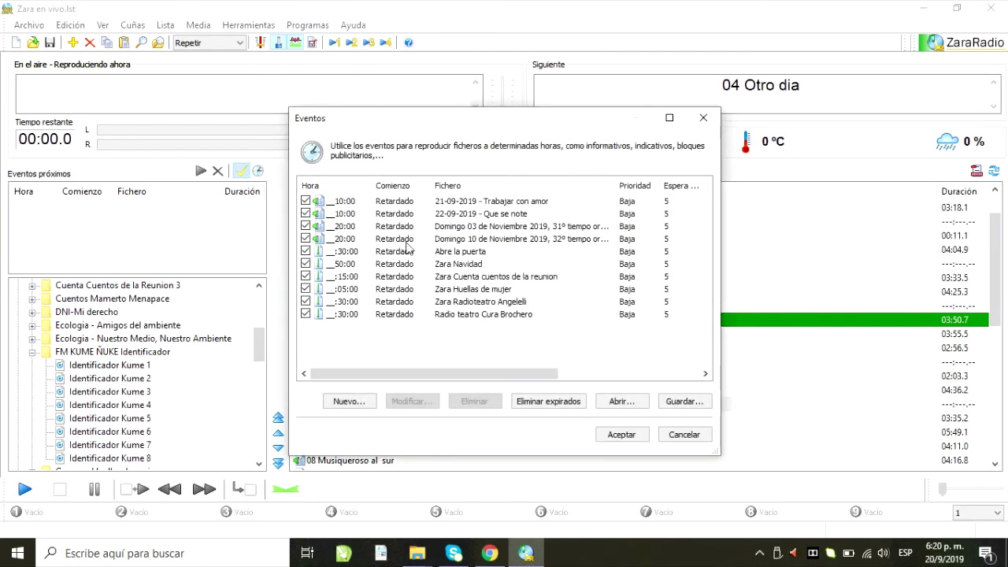
{"action": "left_click_drag", "start_coordinate": [396, 371], "coordinate": [358, 387]}
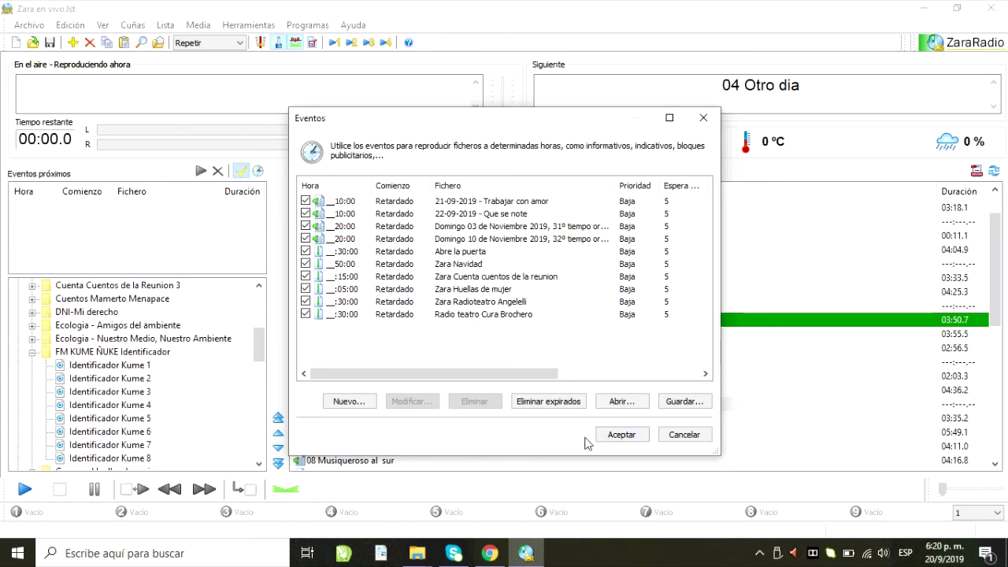
{"action": "left_click", "coordinate": [628, 436]}
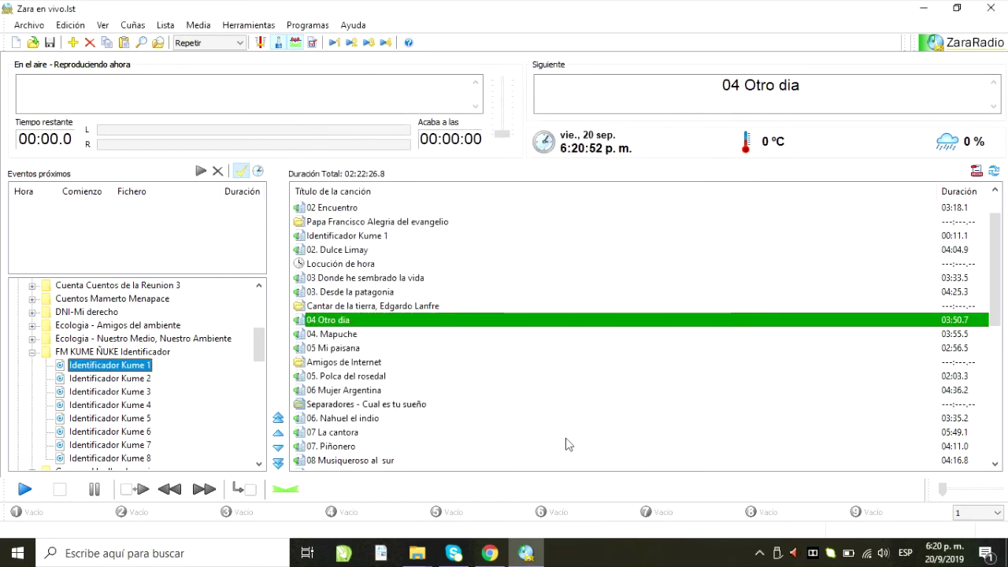
Switch to Chrome and look through the content categories on the Producciones Luján website
{"action": "left_click", "coordinate": [490, 553]}
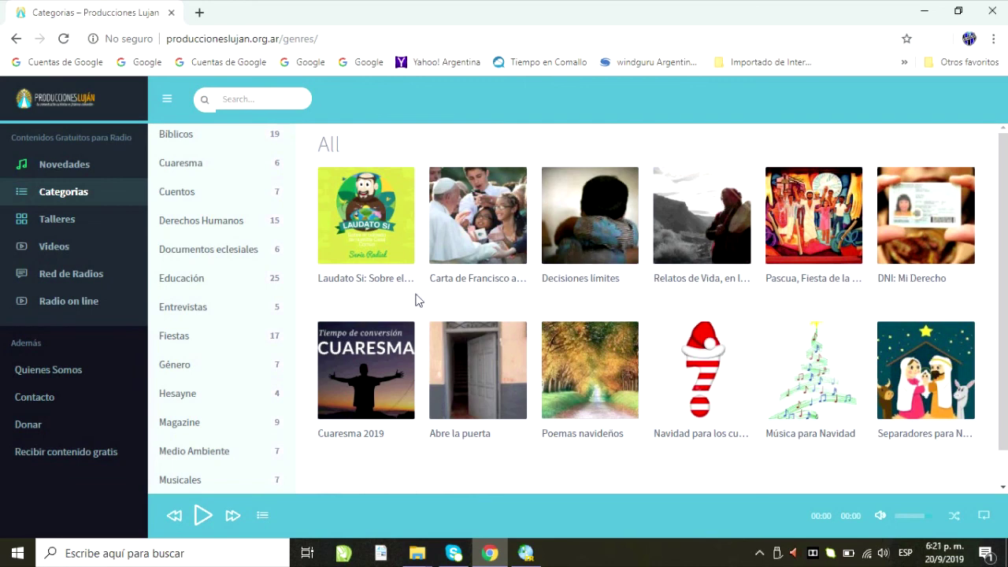
{"action": "scroll", "coordinate": [189, 325], "scroll_direction": "down", "scroll_amount": 7}
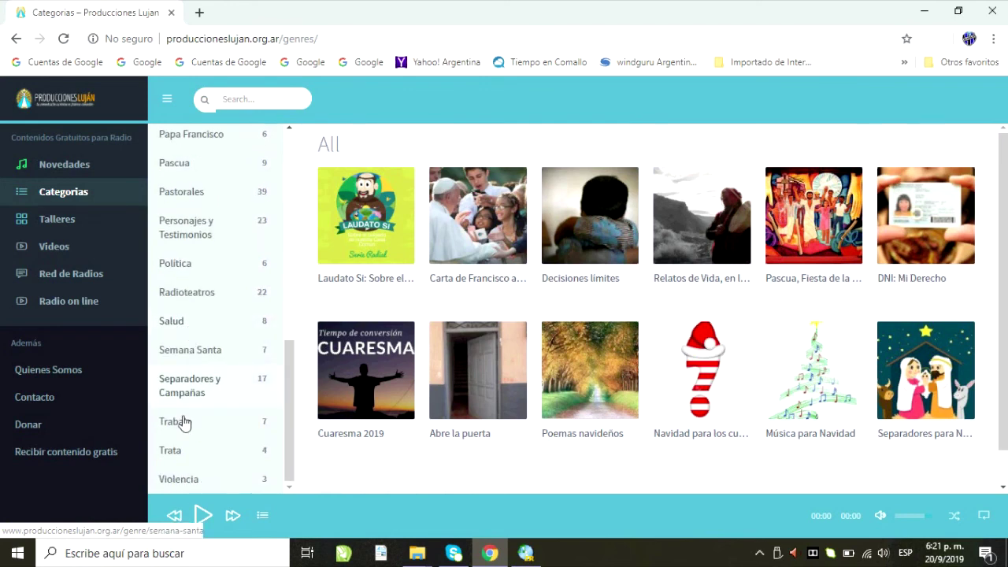
{"action": "scroll", "coordinate": [194, 299], "scroll_direction": "up", "scroll_amount": 3}
{"action": "scroll", "coordinate": [194, 295], "scroll_direction": "up", "scroll_amount": 4}
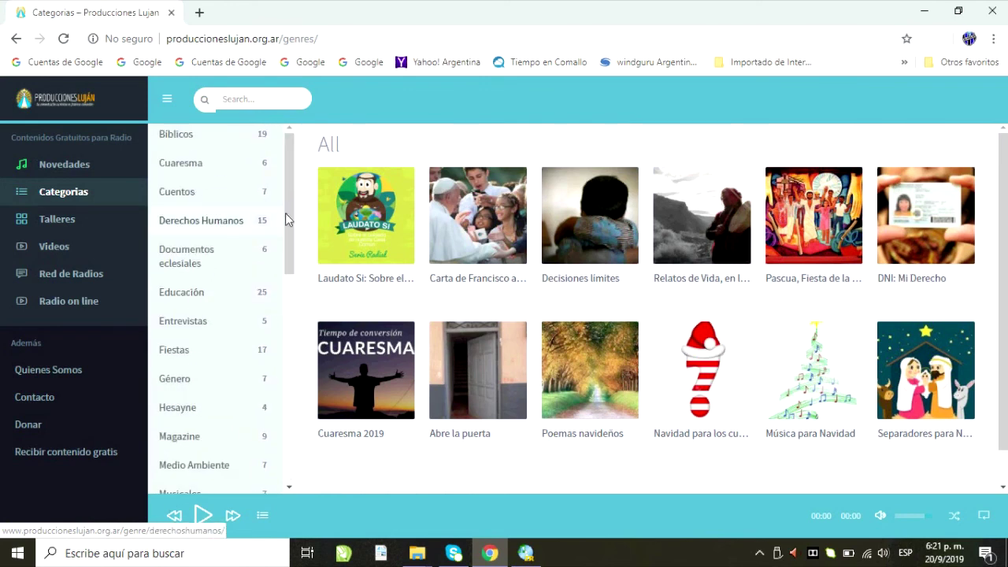